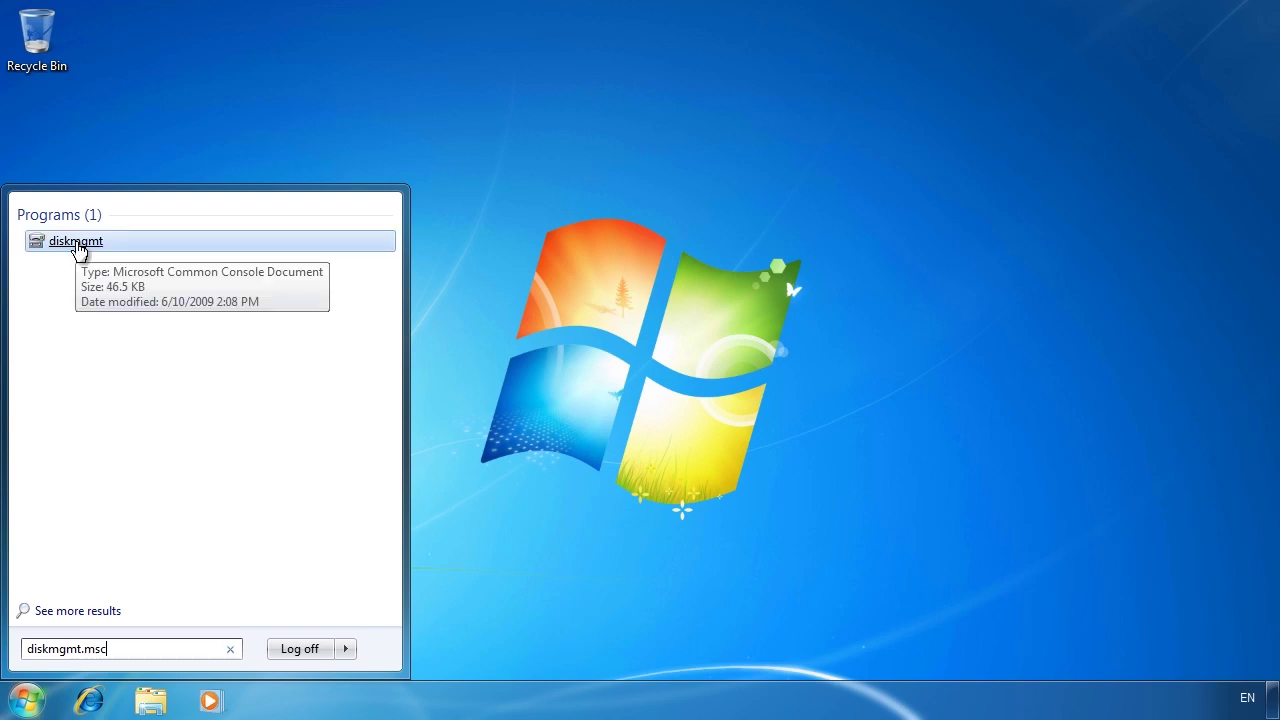
Open Disk Management from the search results and maximize its window.
click(79, 245)
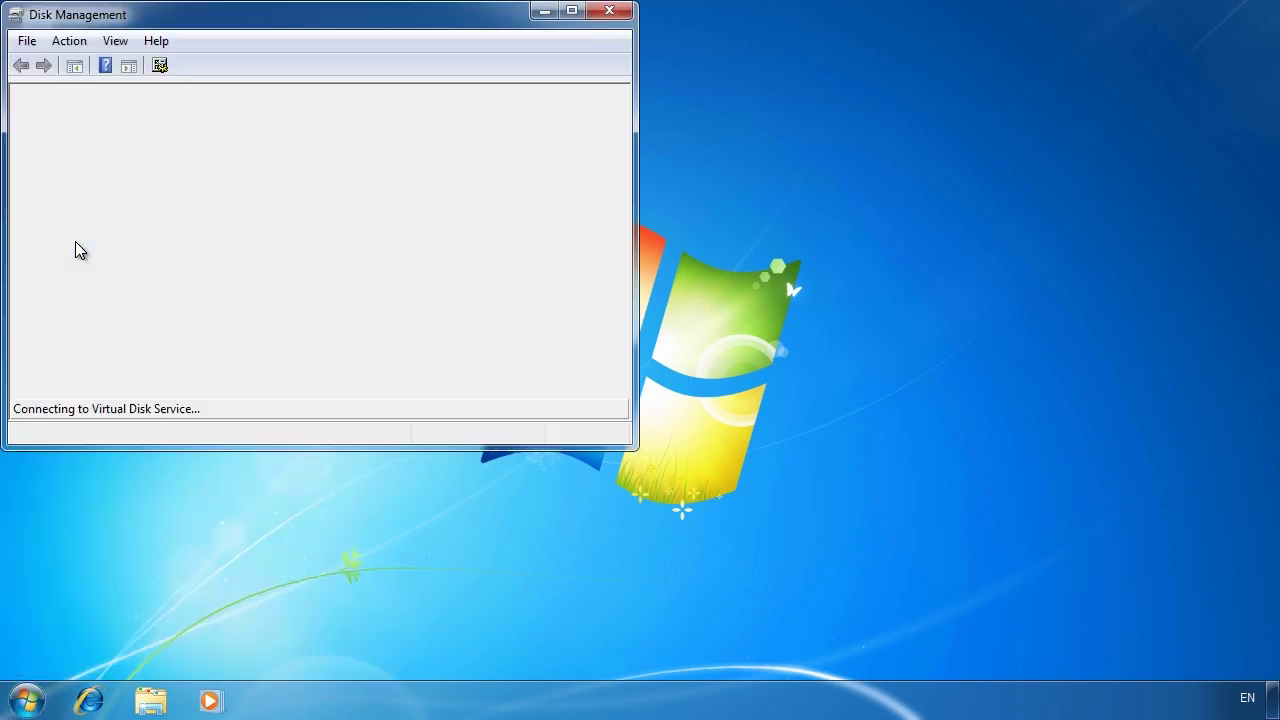
double_click(192, 25)
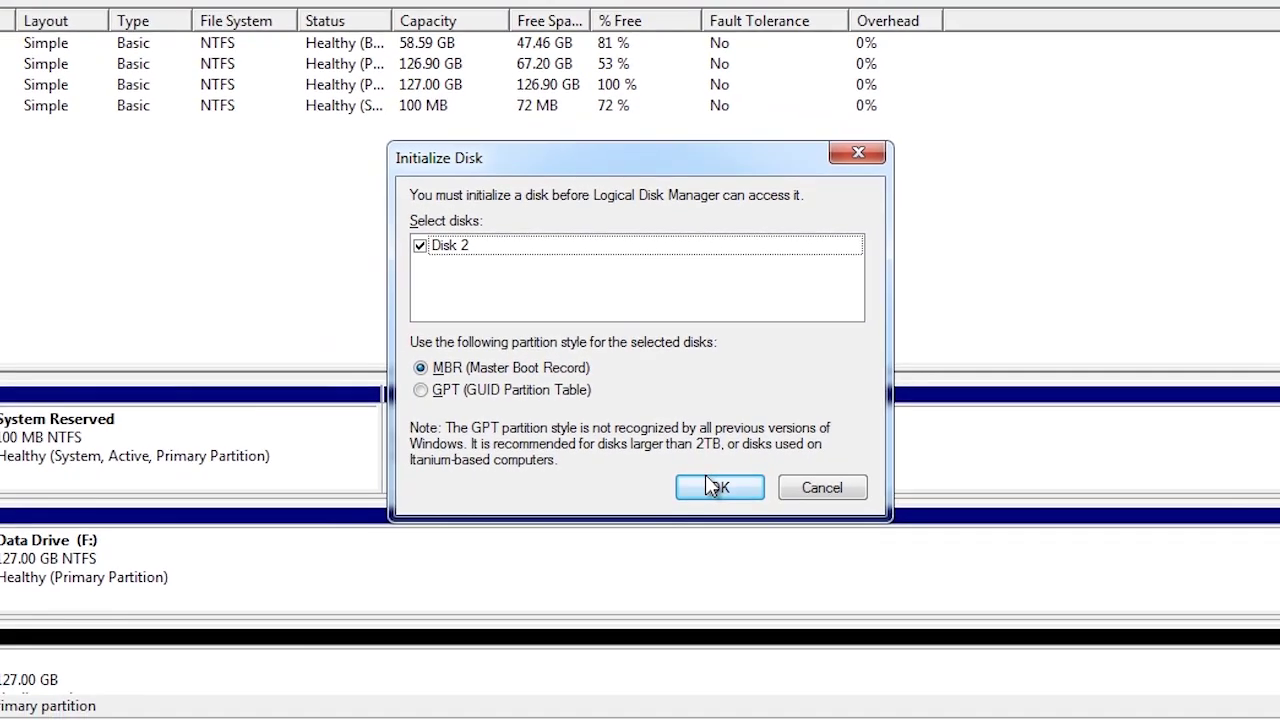
Initialize Disk 2 as MBR, then open the context menu for its 127.00 GB unallocated region.
click(750, 531)
click(1268, 626)
right_click(33, 533)
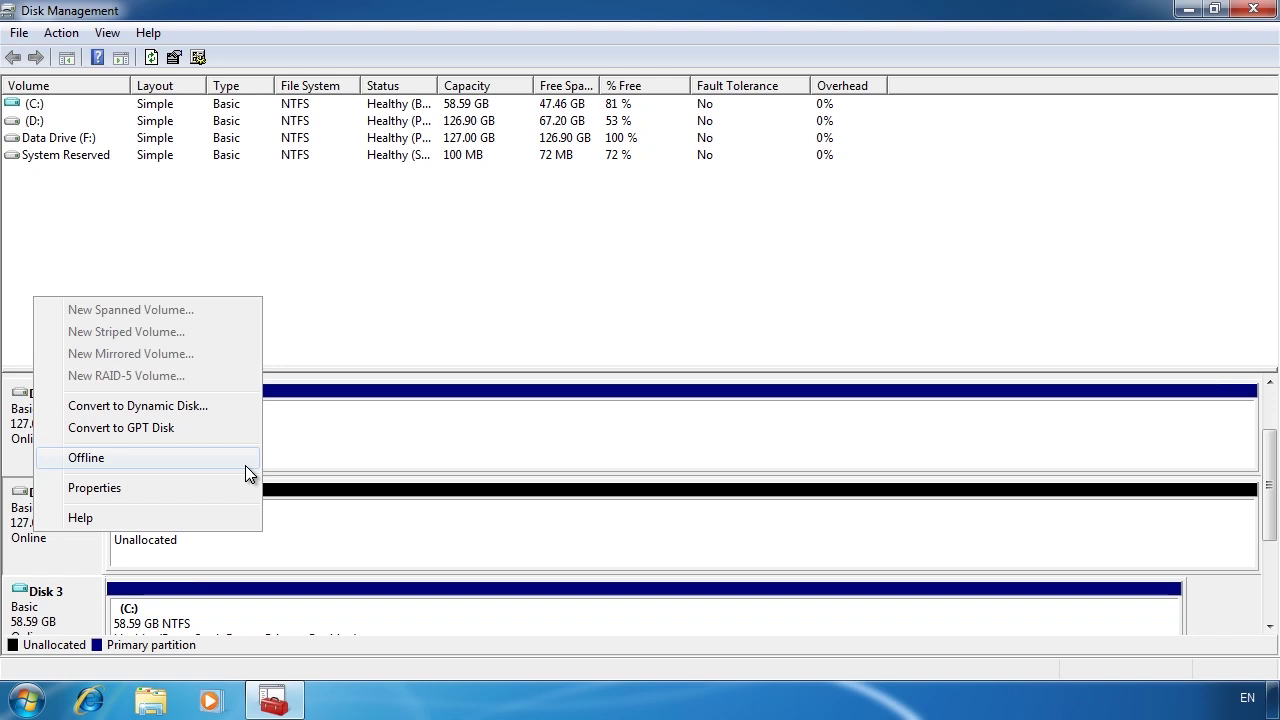
right_click(403, 502)
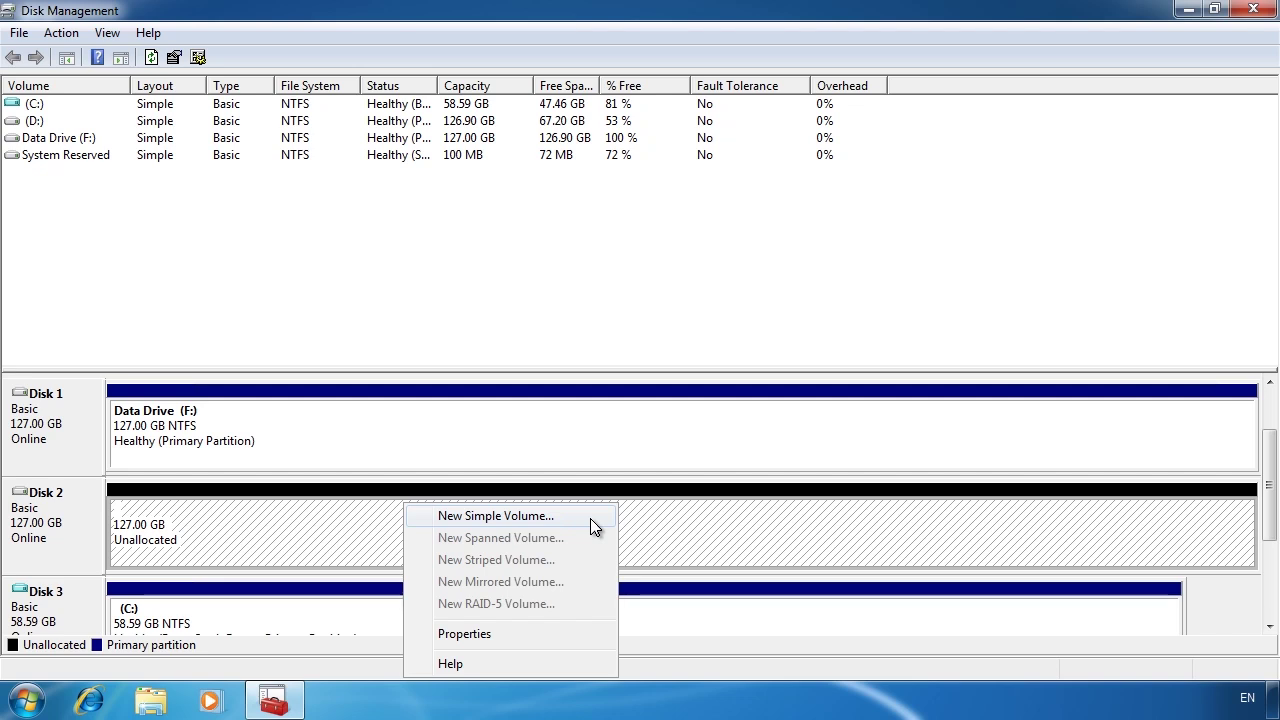
Start the New Simple Volume Wizard on Disk 2, keeping the full 130043 MB size.
click(590, 518)
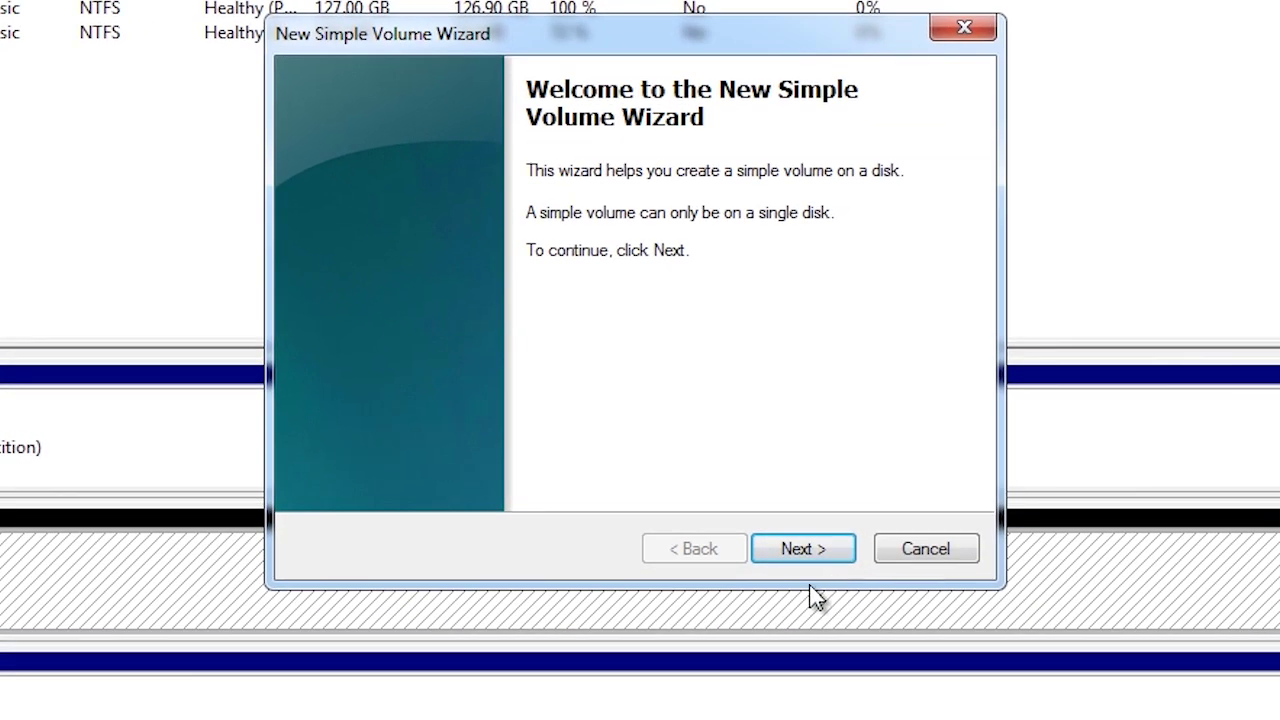
click(846, 557)
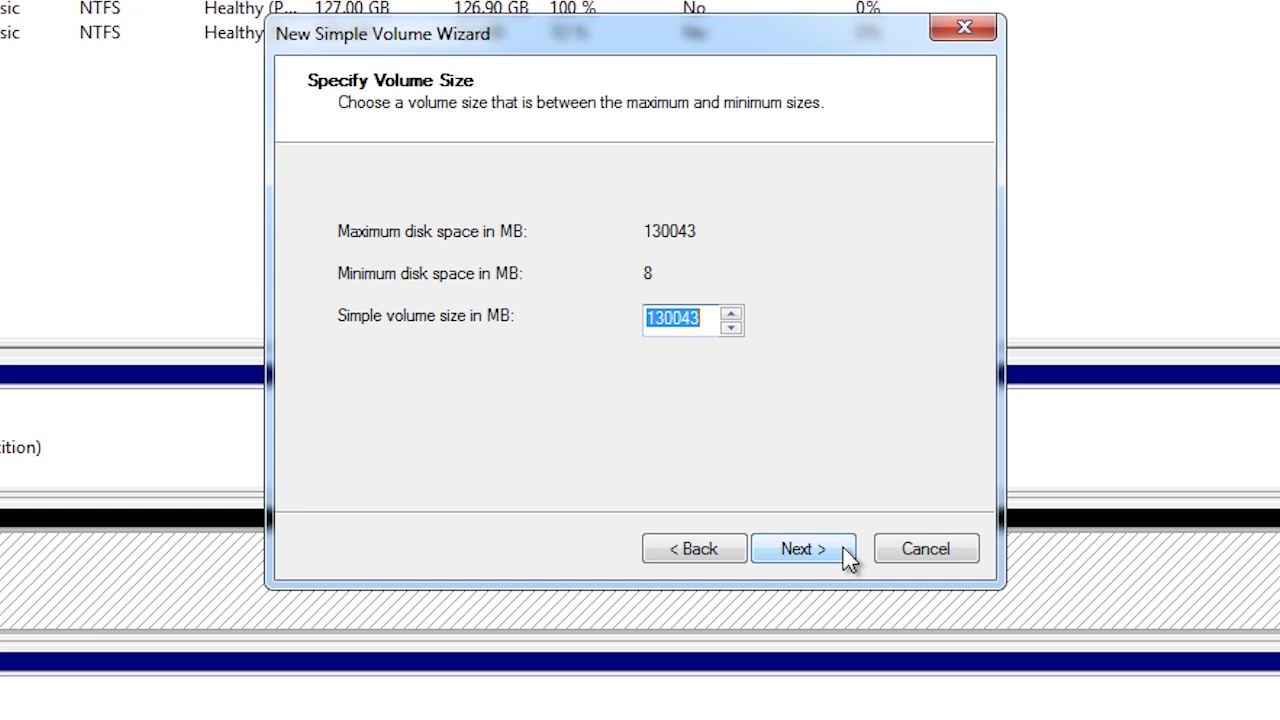
click(846, 558)
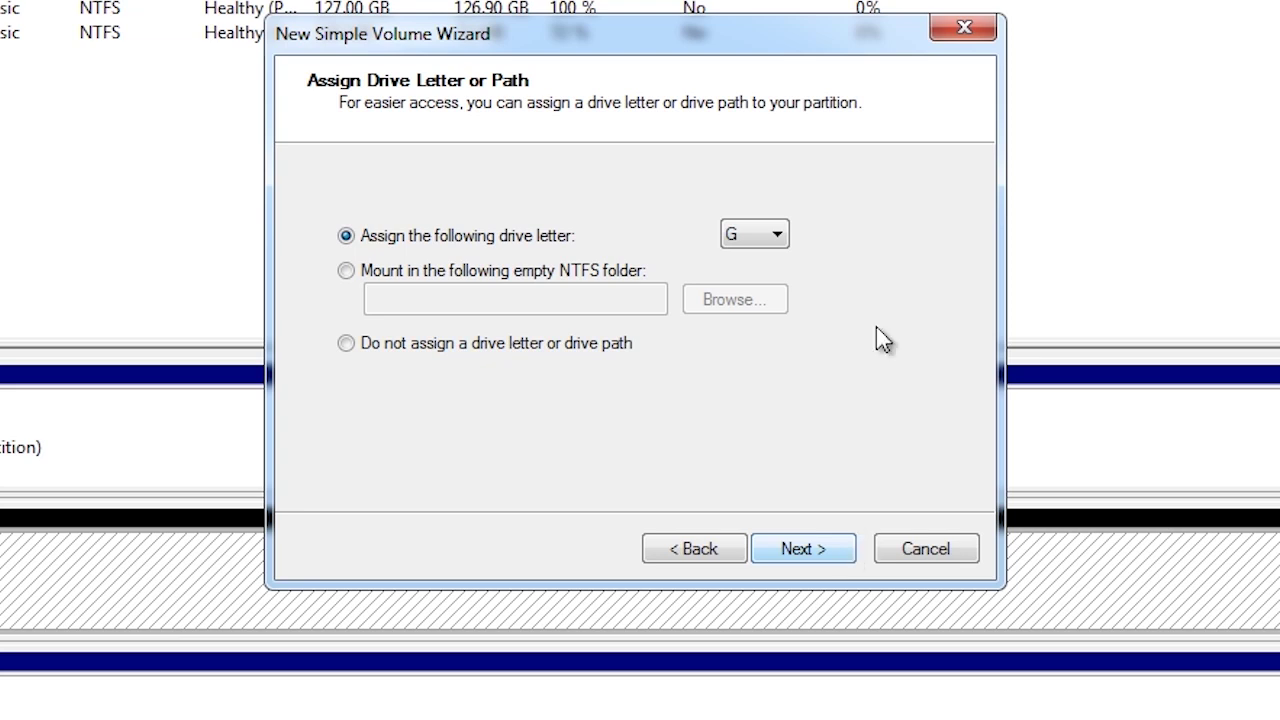
Create the empty folder C:\Data Drive, then choose not to assign any drive letter or path.
click(775, 237)
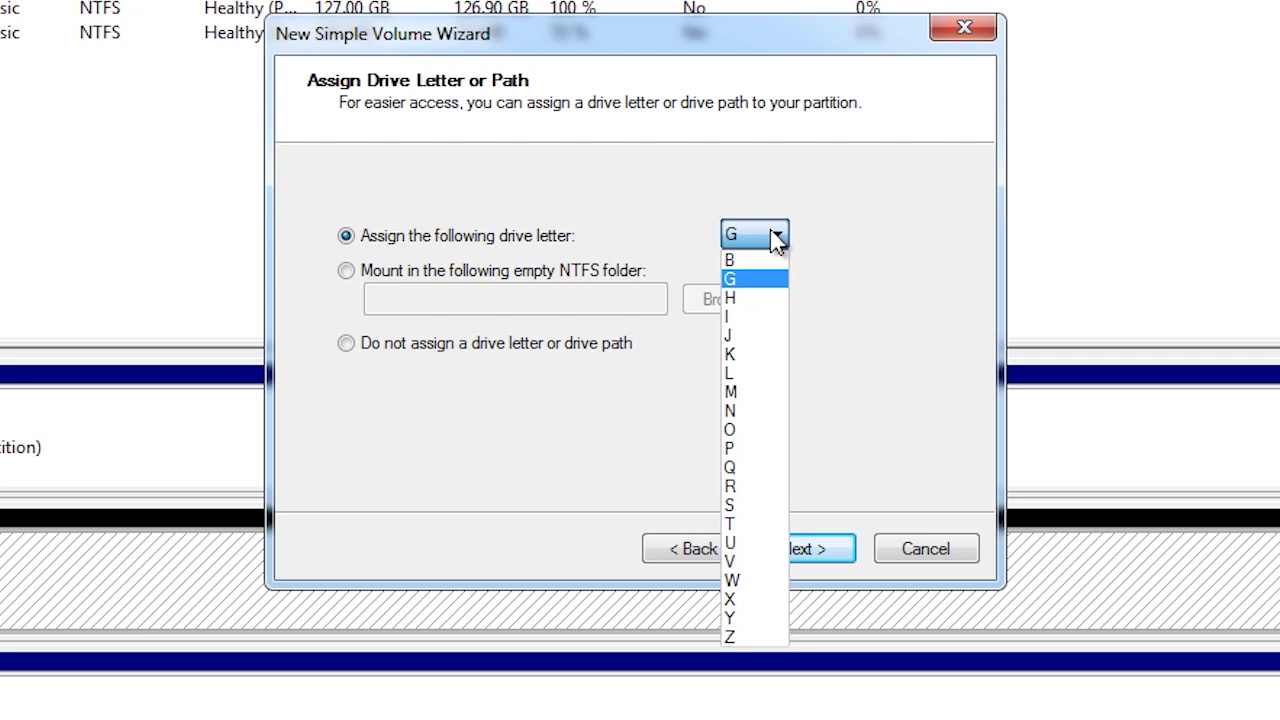
click(777, 240)
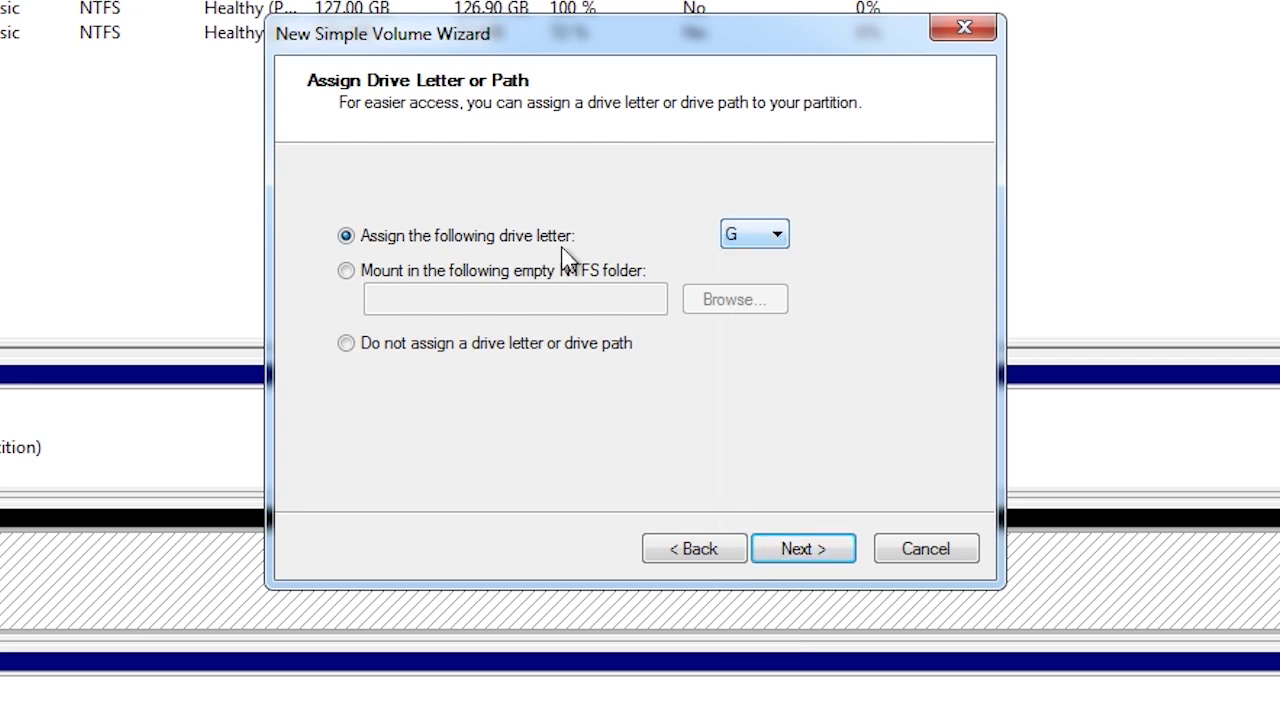
click(346, 272)
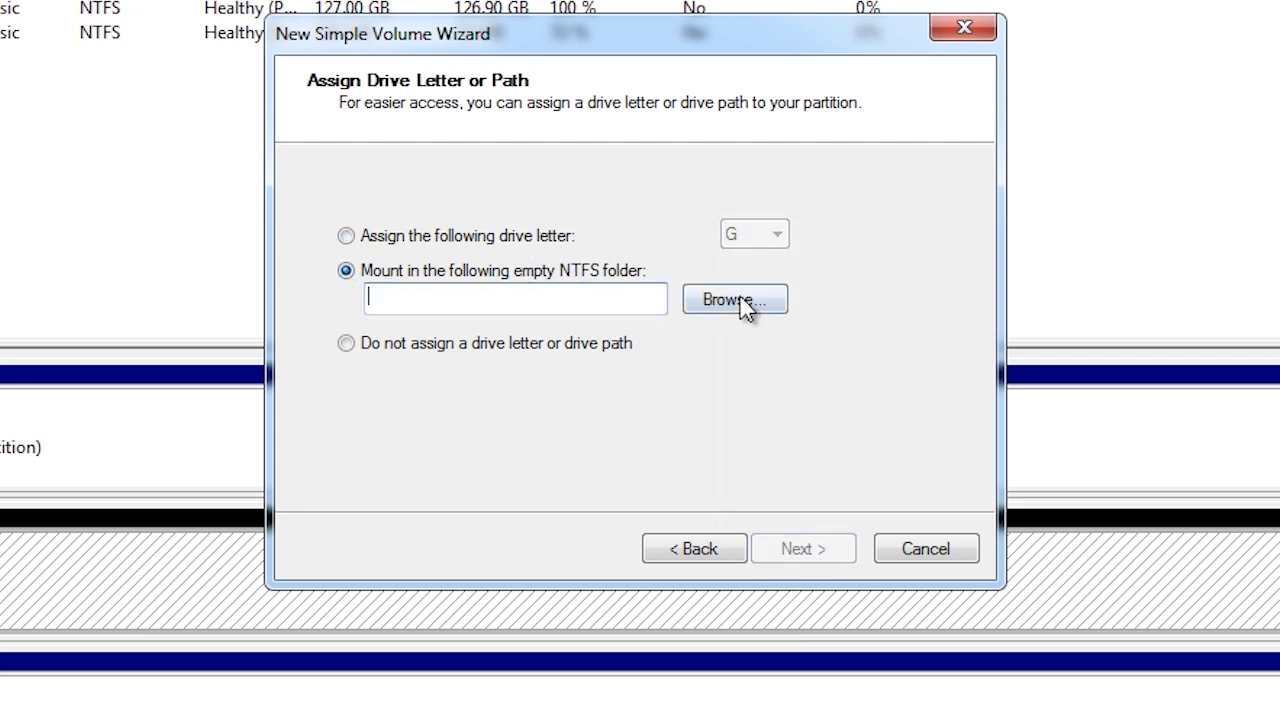
click(745, 305)
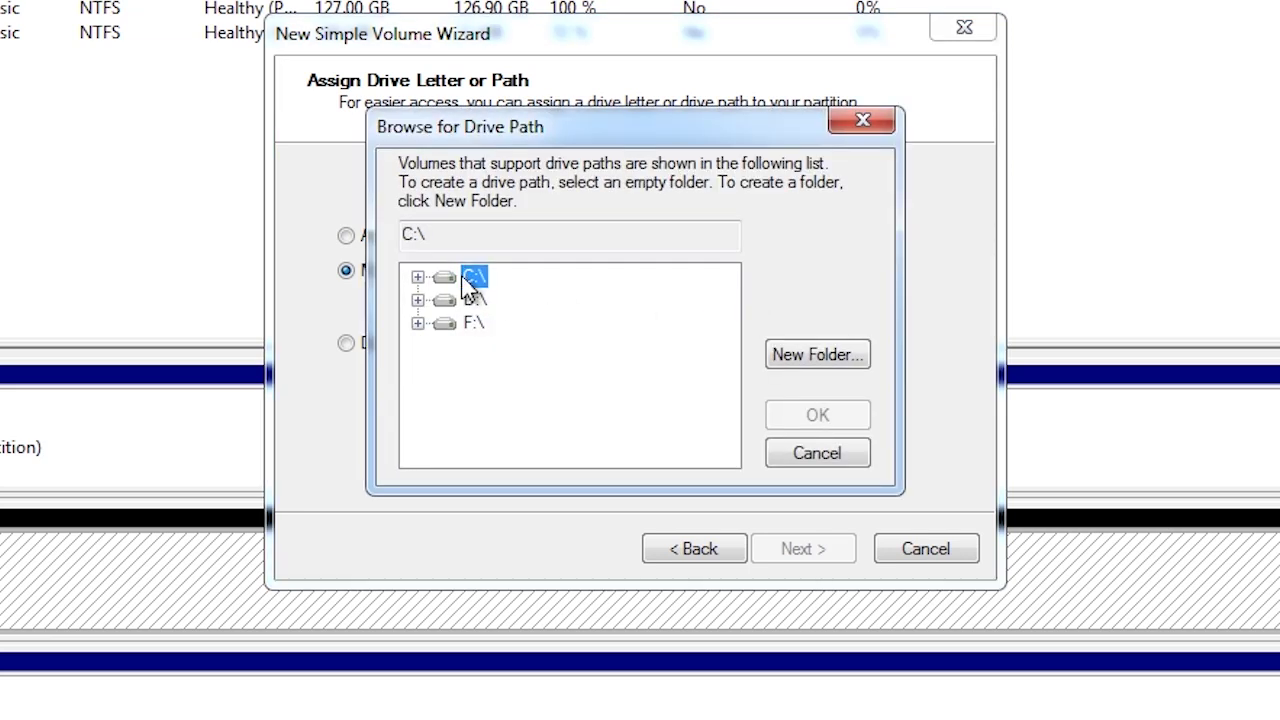
double_click(474, 278)
click(808, 356)
text(Data Drive)
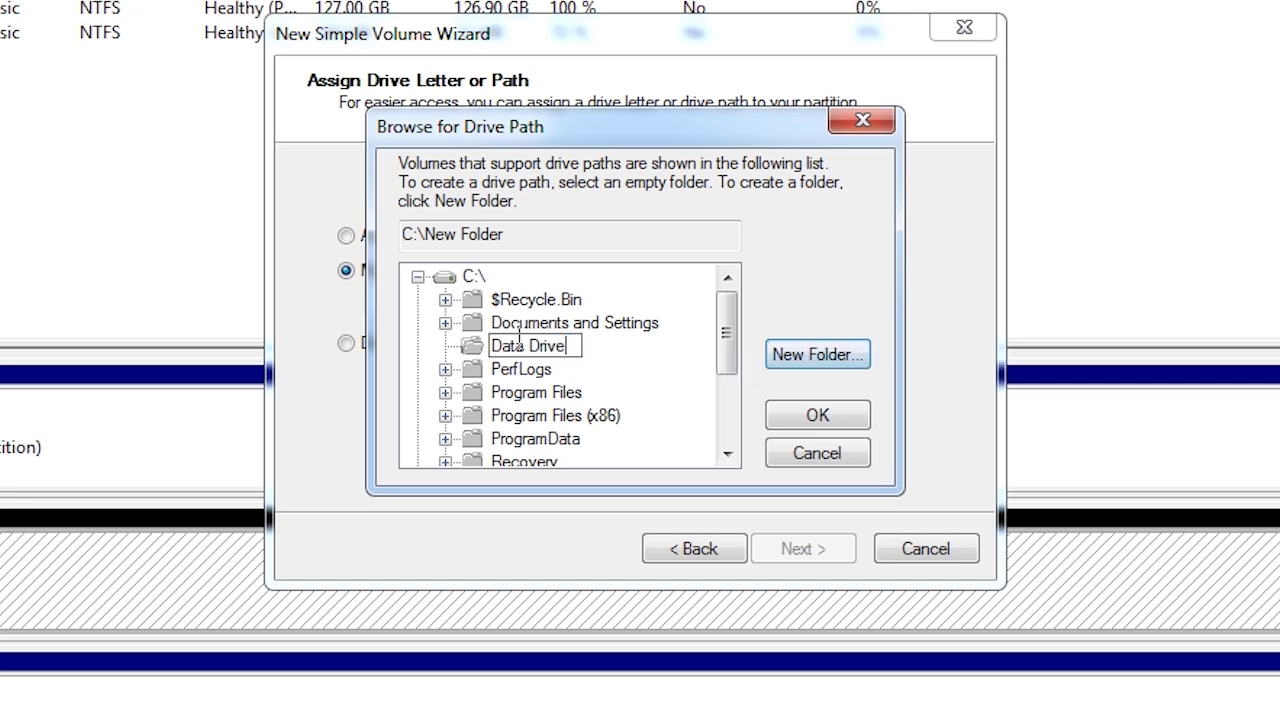
click(488, 352)
click(817, 418)
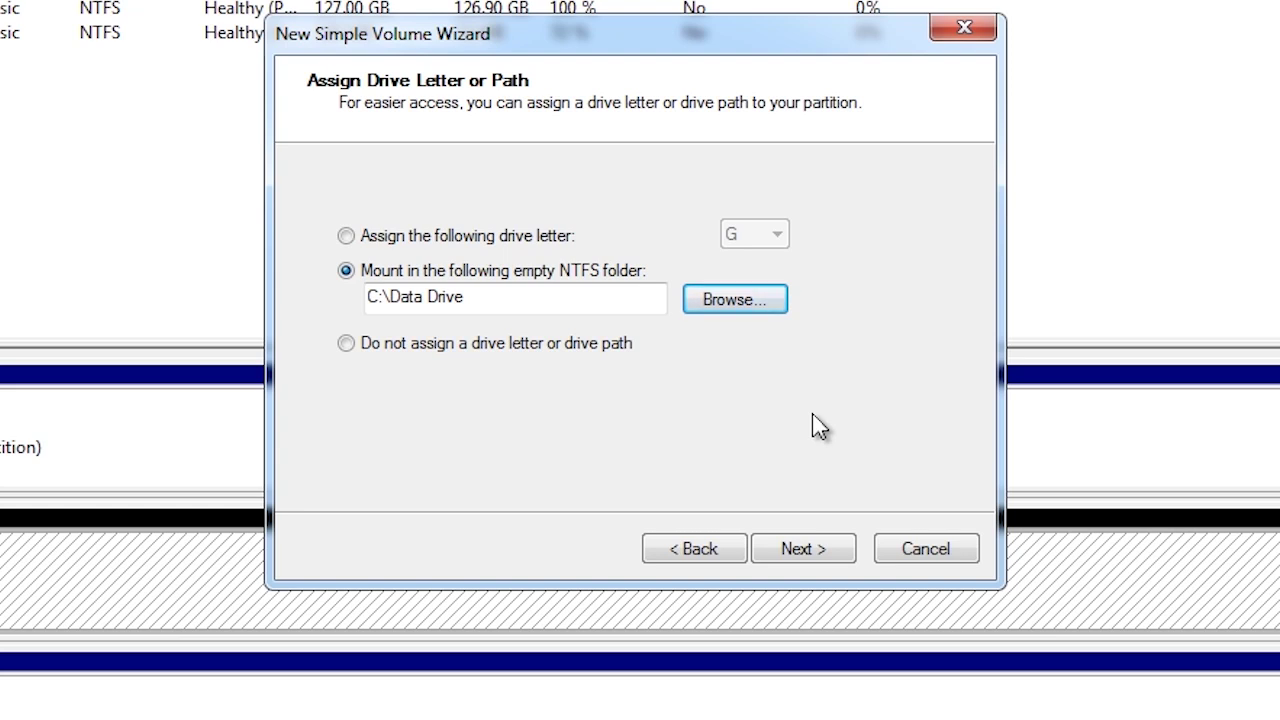
click(356, 345)
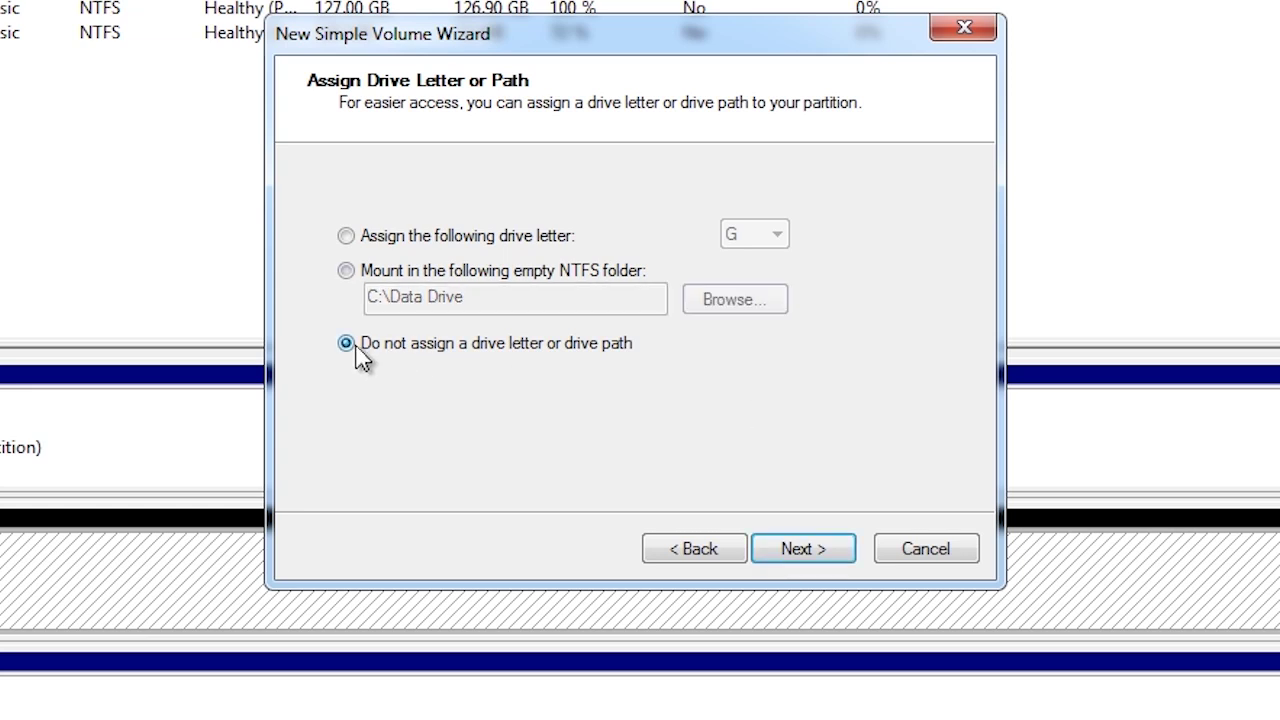
Format the volume as NTFS with default allocation unit size and the label 'Data Drive'.
click(835, 556)
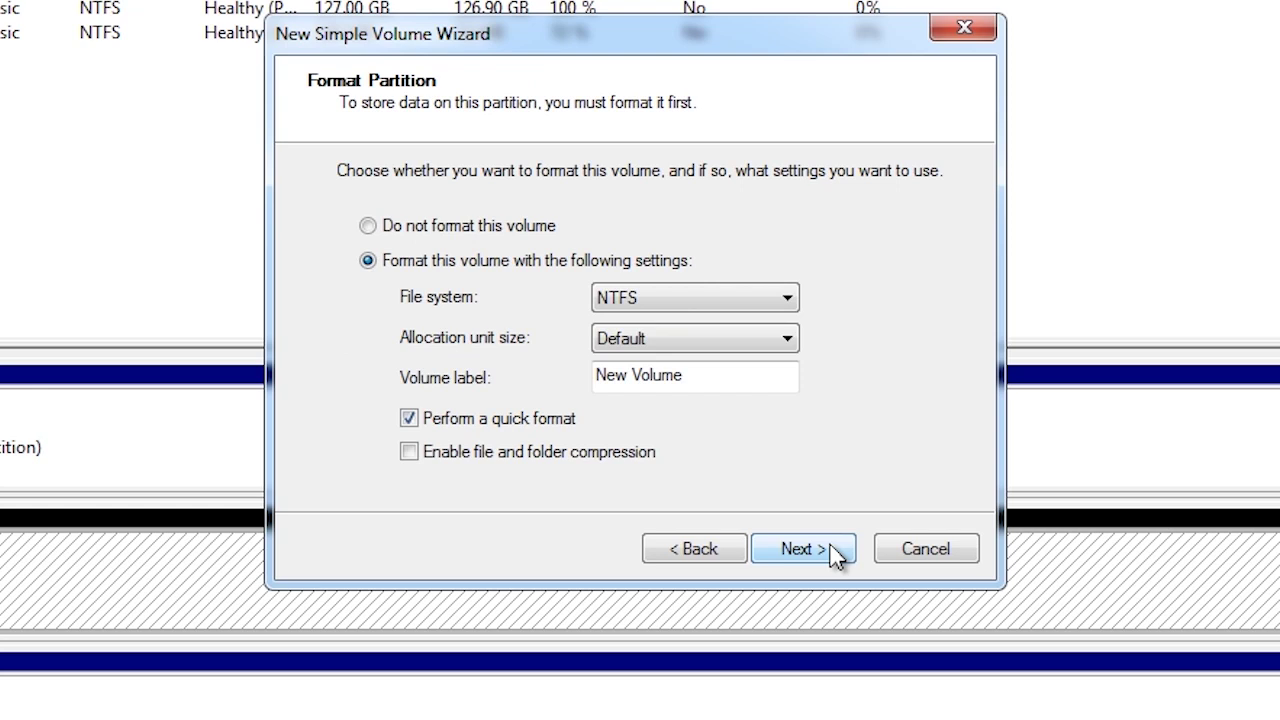
click(781, 298)
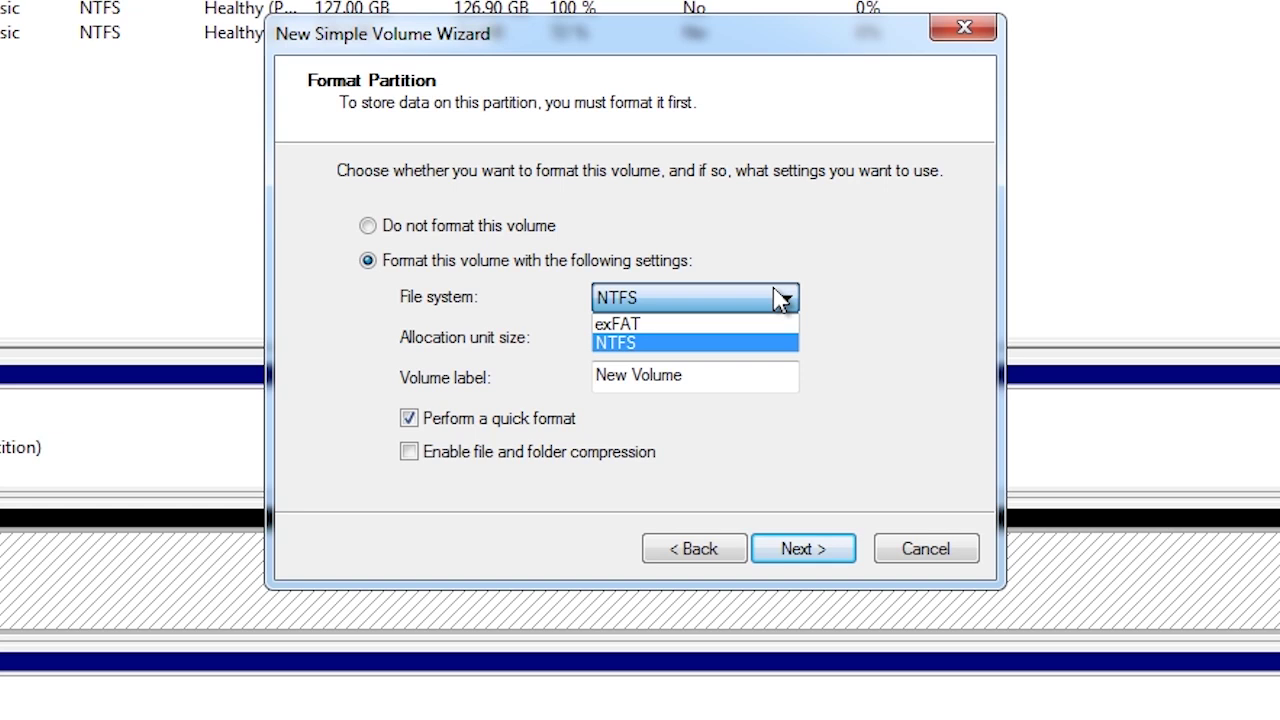
click(780, 298)
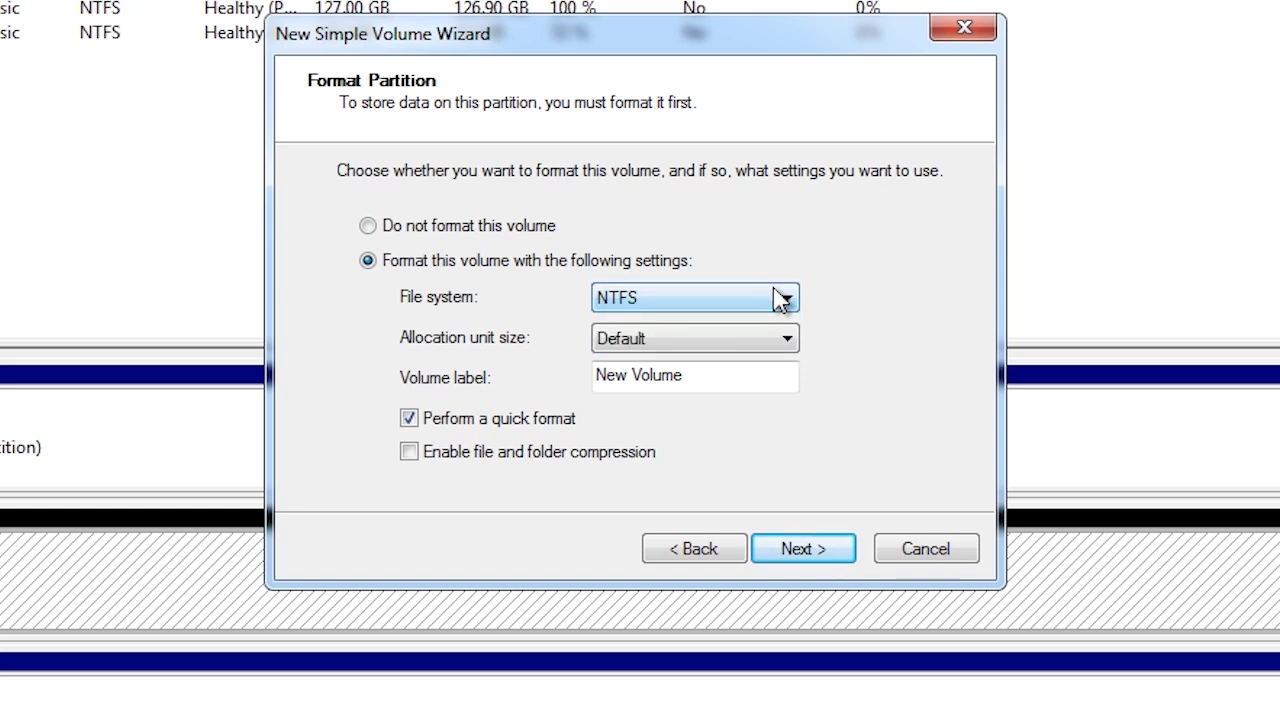
click(780, 339)
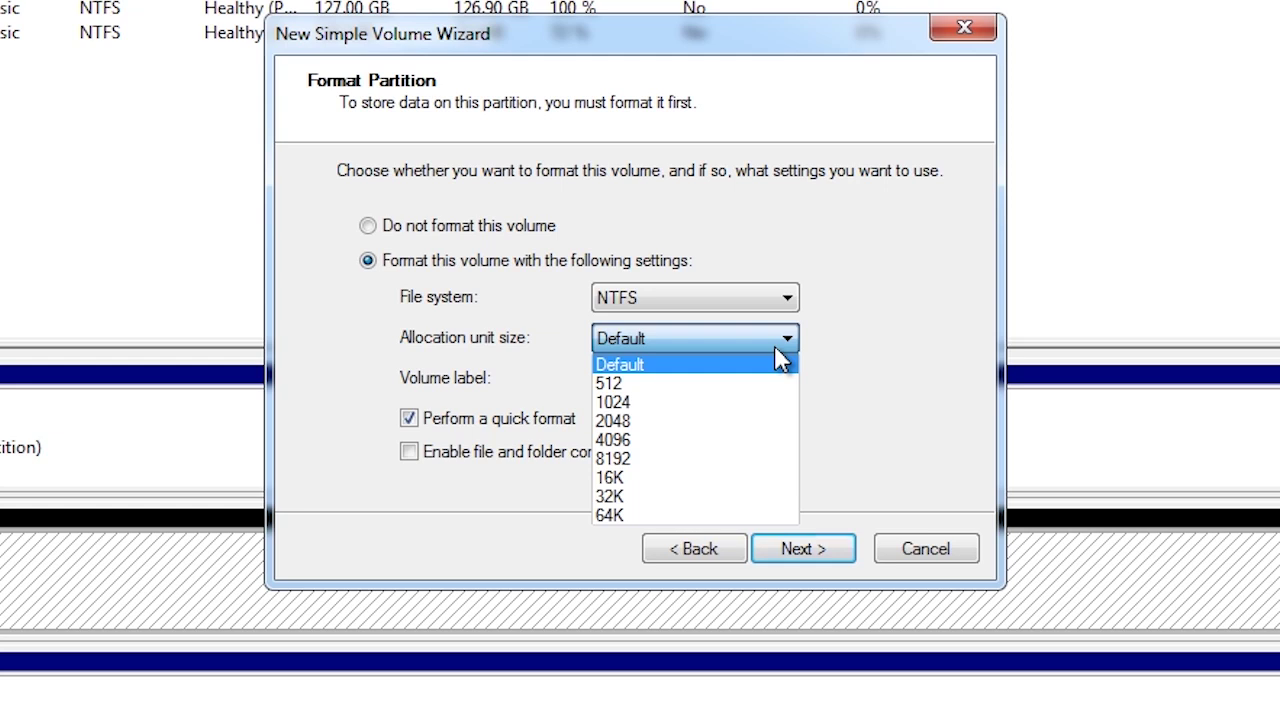
click(862, 376)
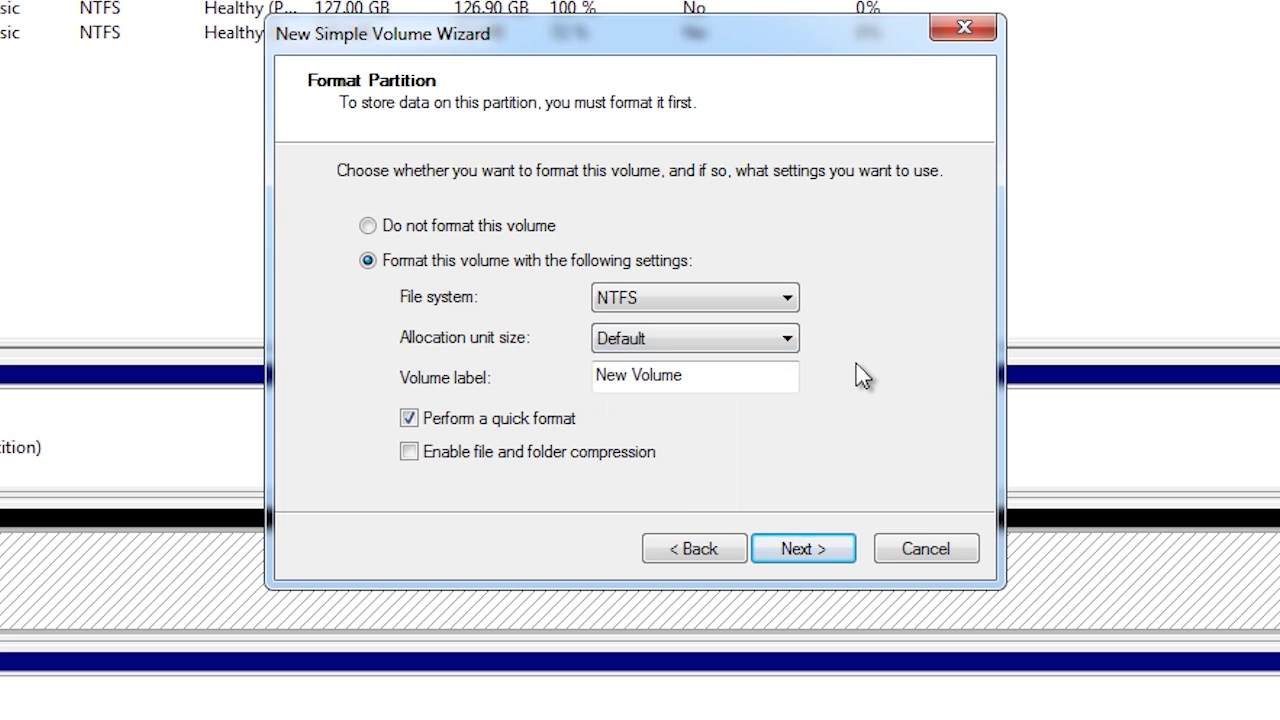
key(Tab)
text(Data D)
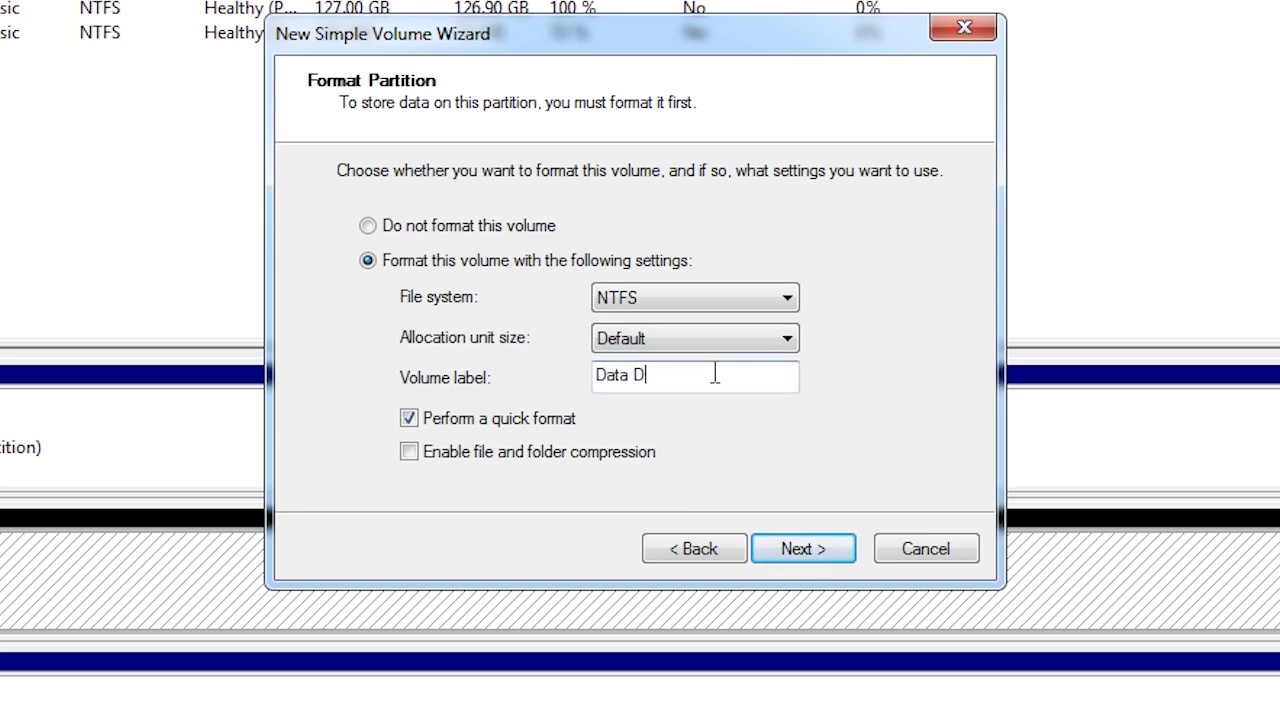
text(rive)
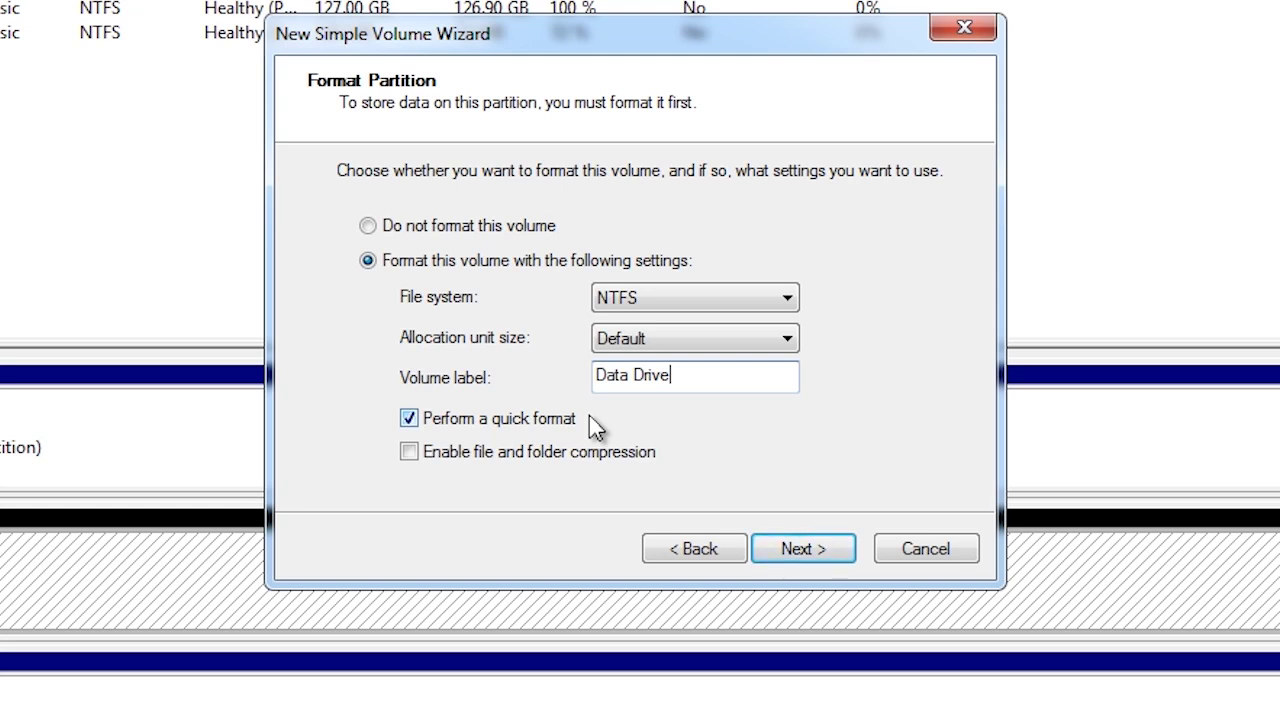
Finish the wizard so Disk 2 gets a healthy 127.00 GB NTFS Data Drive, then open its actions.
click(824, 550)
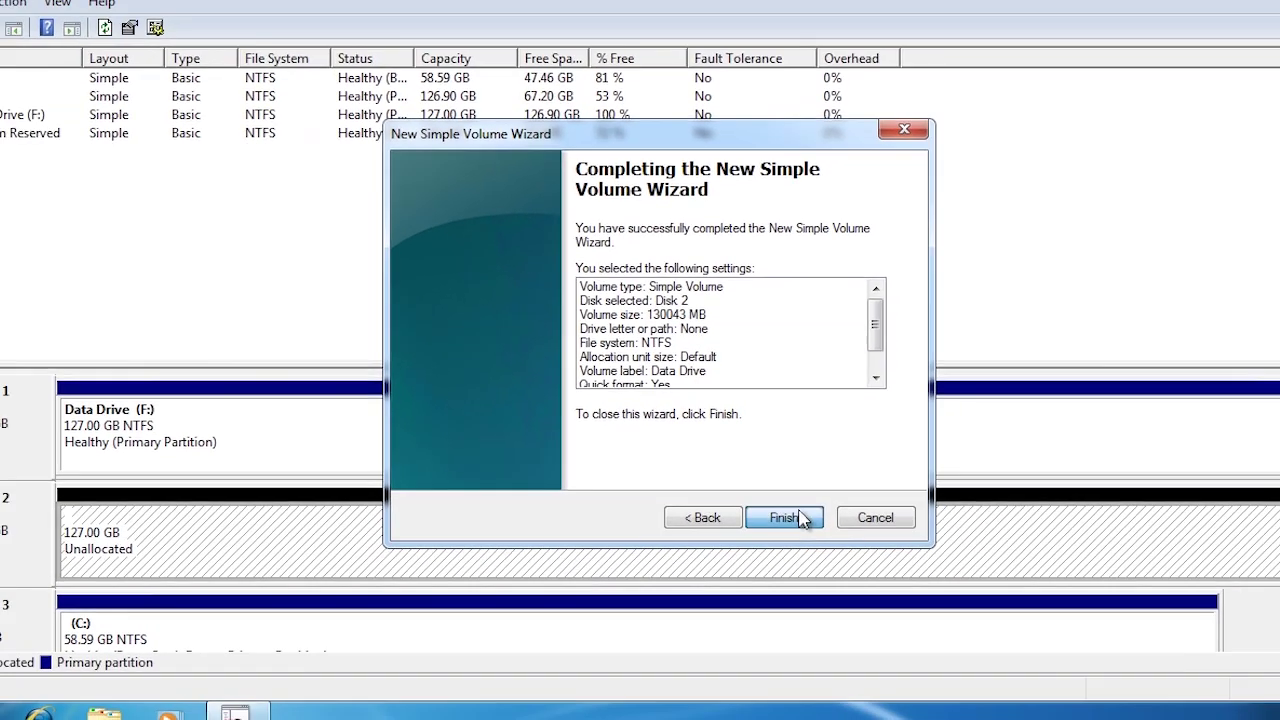
click(826, 551)
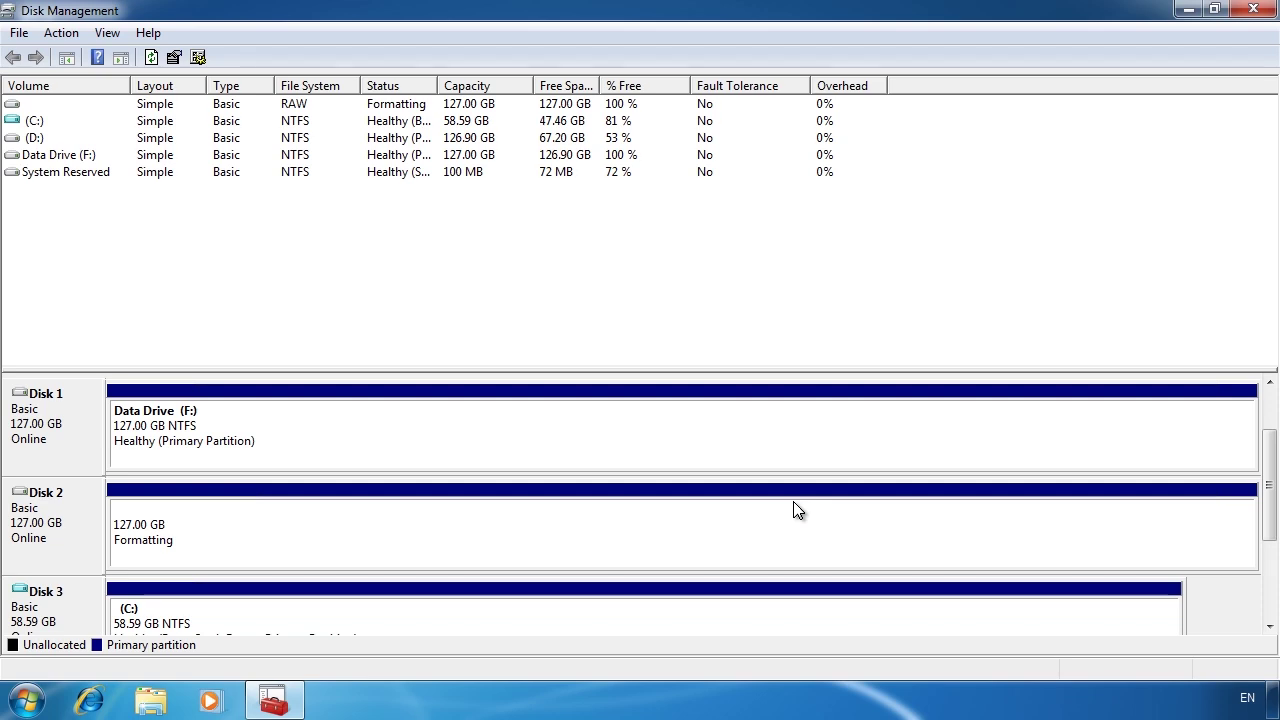
click(790, 505)
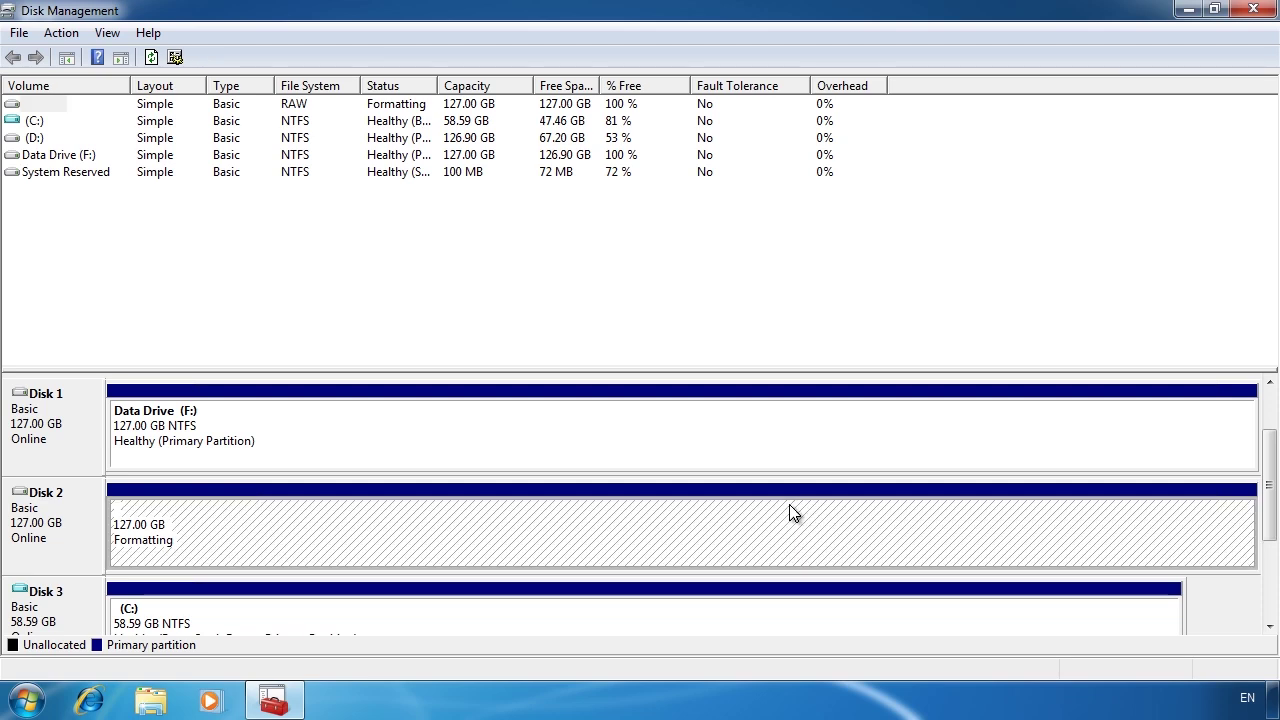
right_click(786, 517)
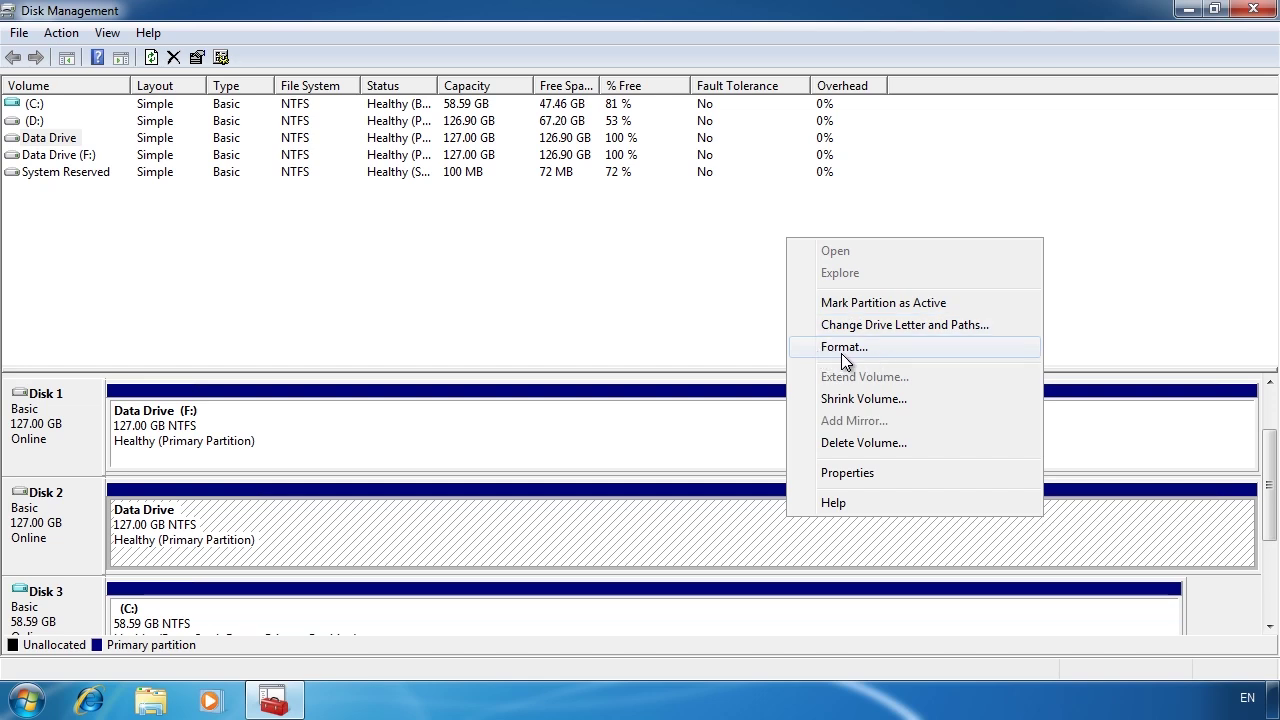
Shrink Data Drive by 75000 MB to 53.75 GB, leaving 73.24 GB unallocated.
click(813, 407)
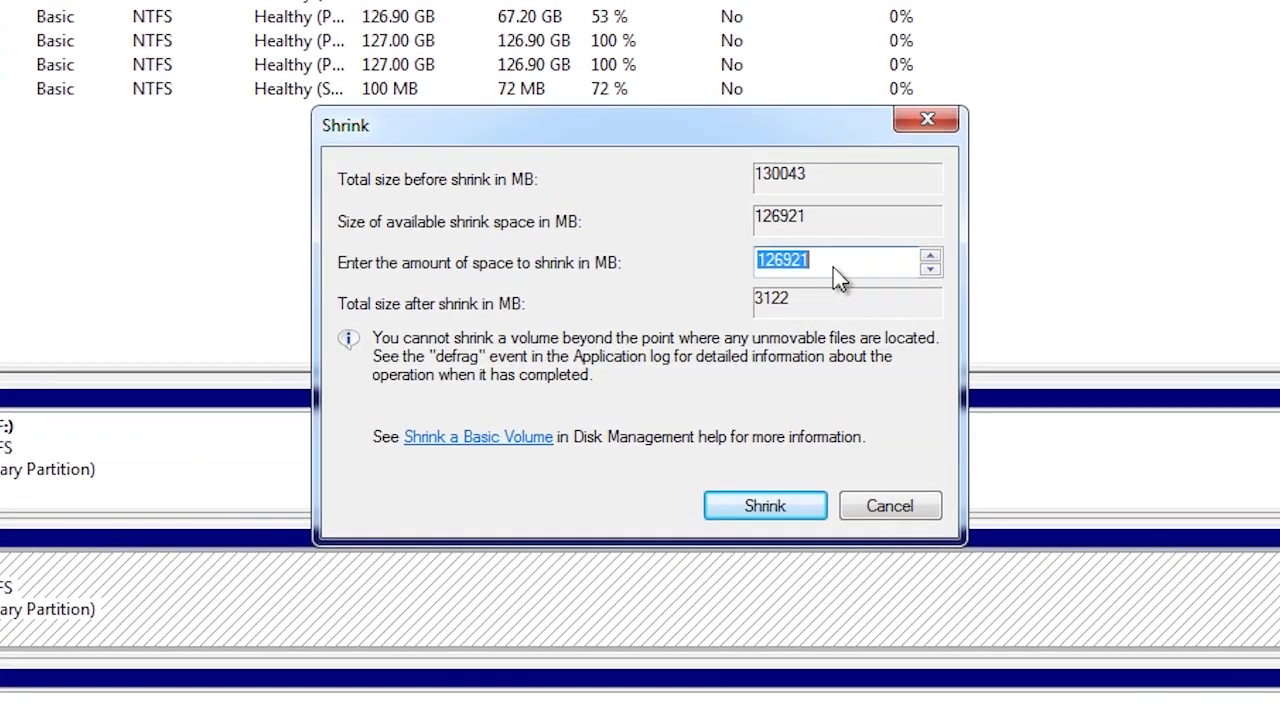
text(75000)
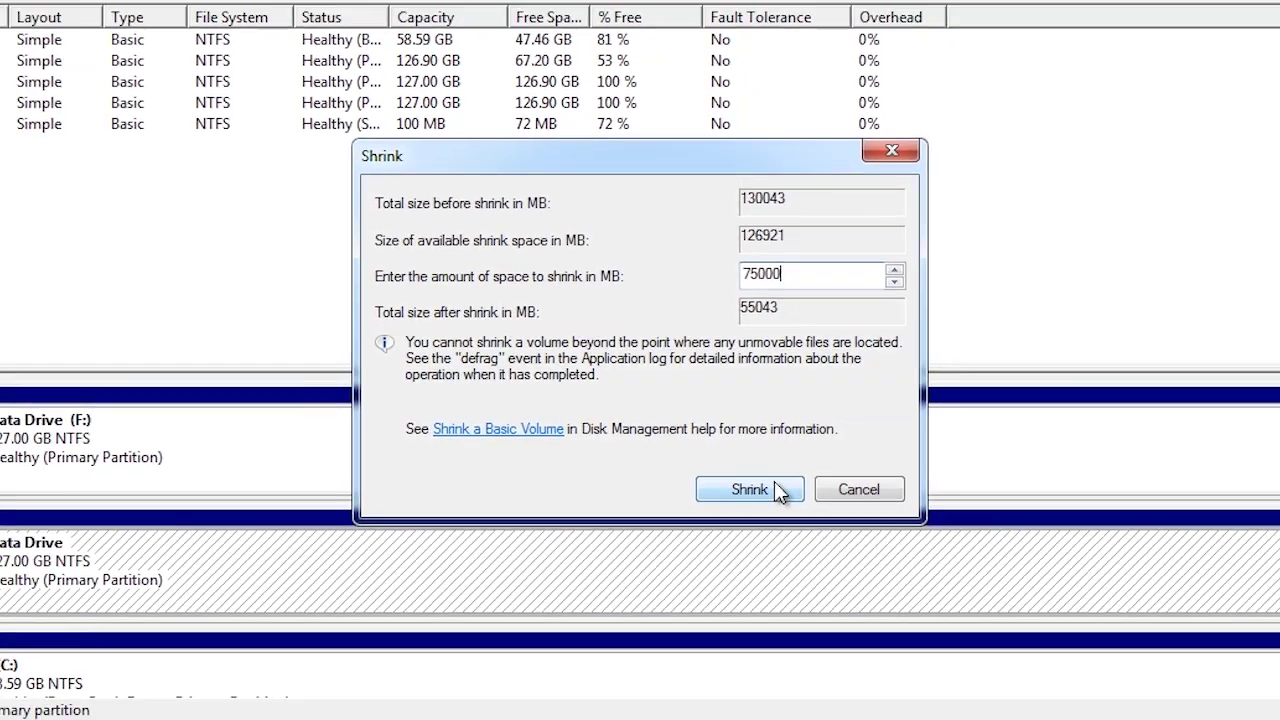
click(843, 545)
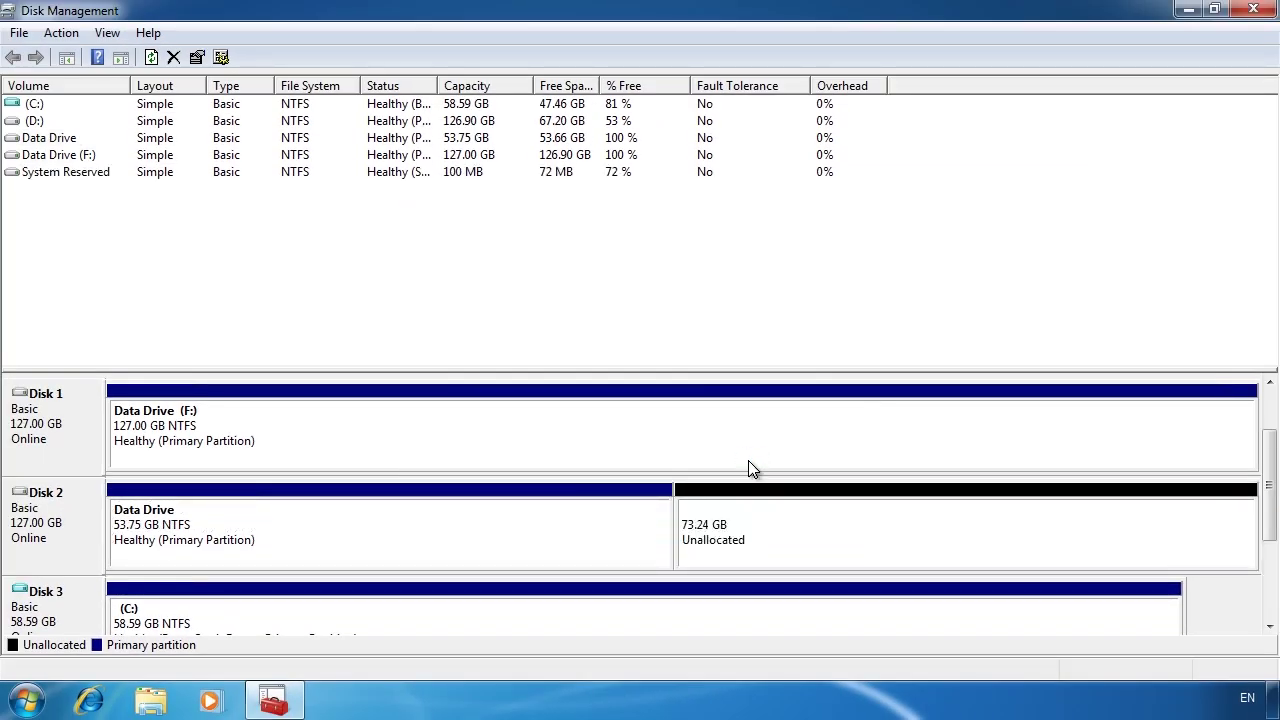
View Data Drive's error-checking and defragmentation tools in Properties, then close the dialog unchanged.
right_click(344, 512)
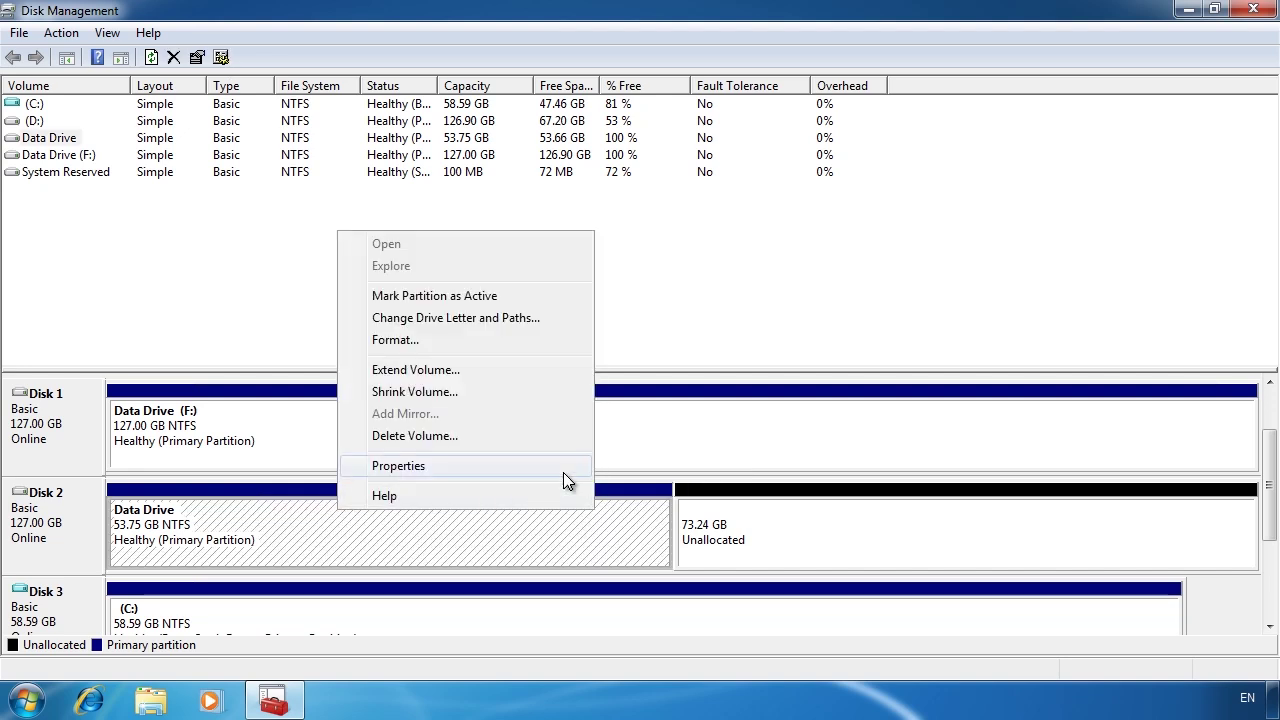
click(563, 468)
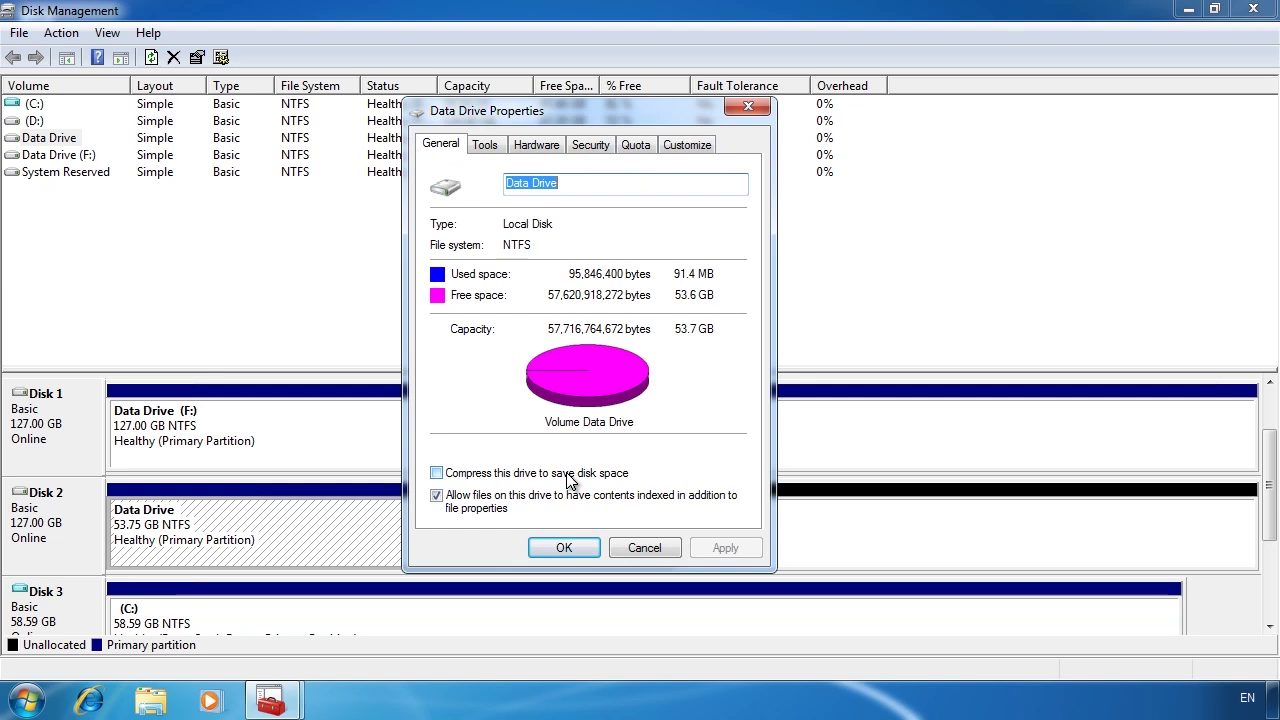
click(485, 145)
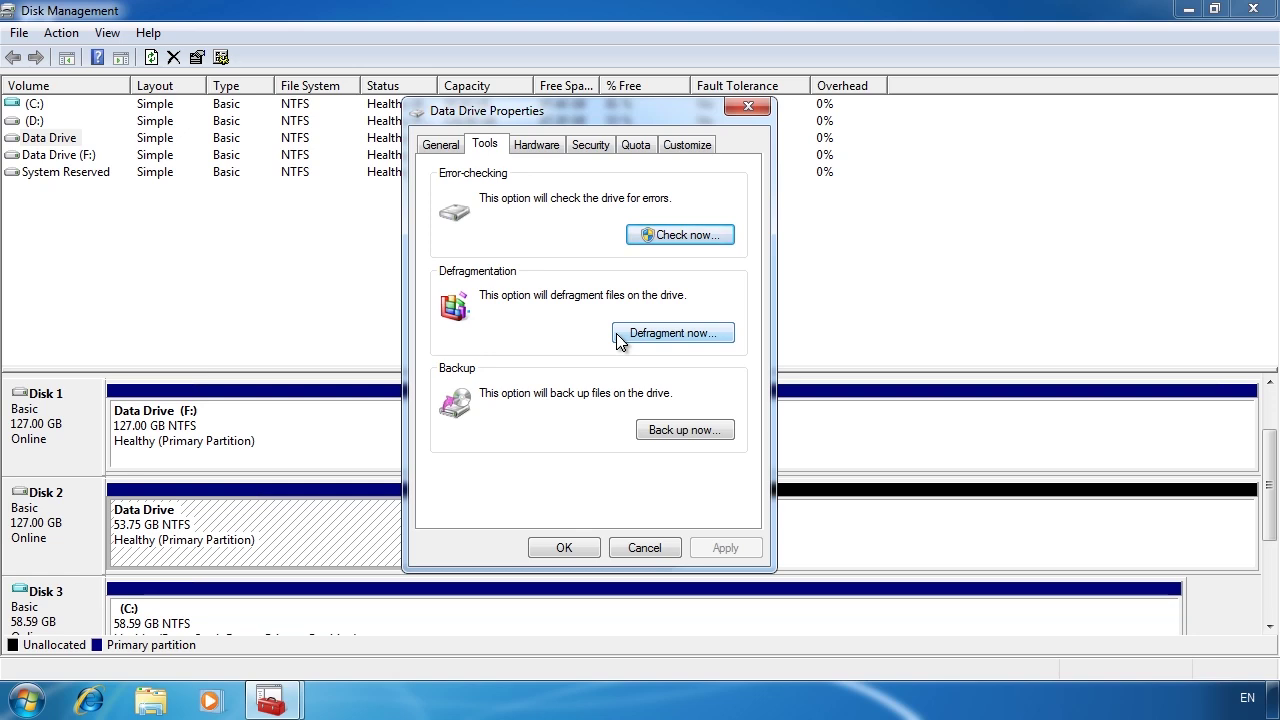
click(641, 548)
right_click(58, 512)
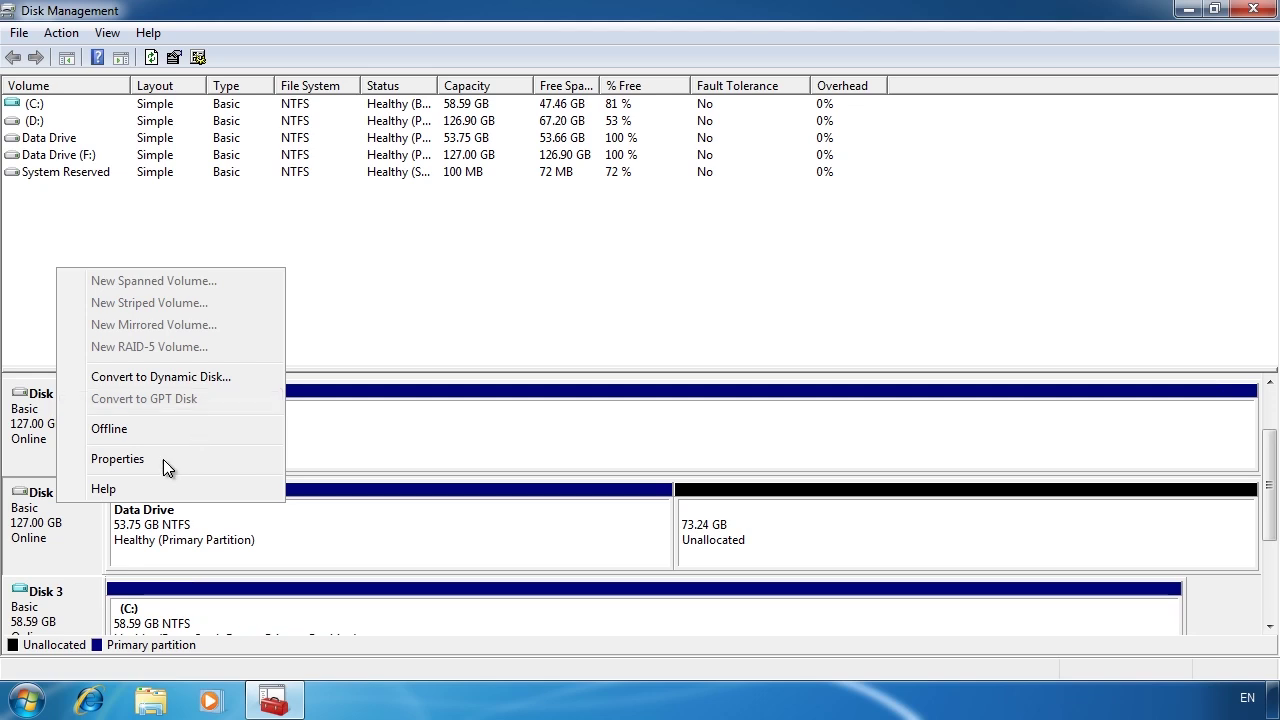
Delete the Data Drive volume on Disk 2 and confirm the deletion.
click(100, 521)
click(362, 518)
right_click(362, 518)
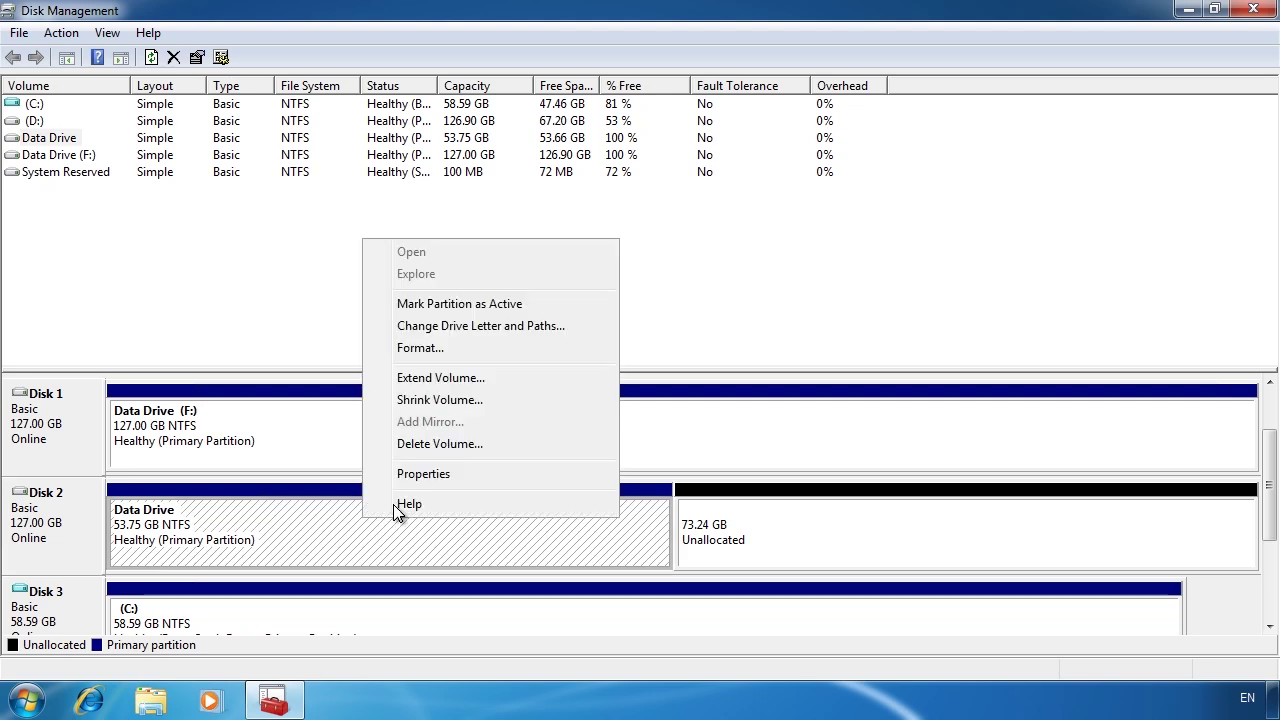
click(515, 444)
click(740, 422)
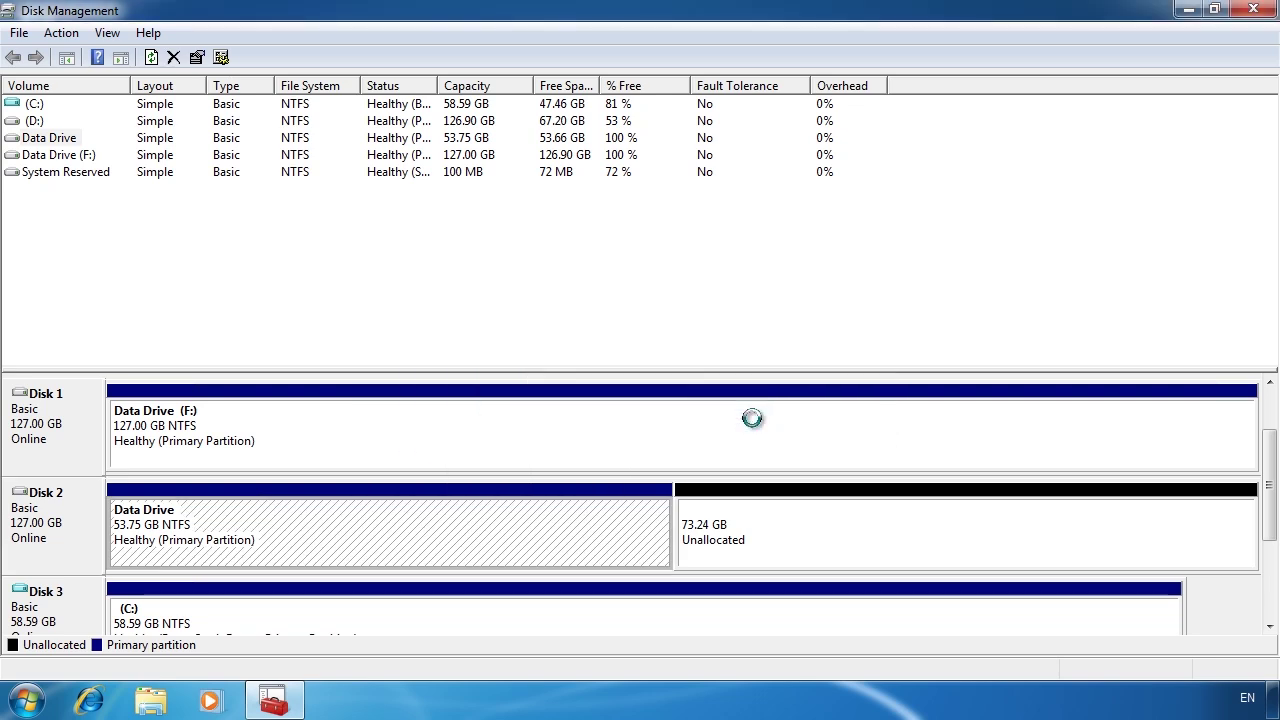
right_click(32, 506)
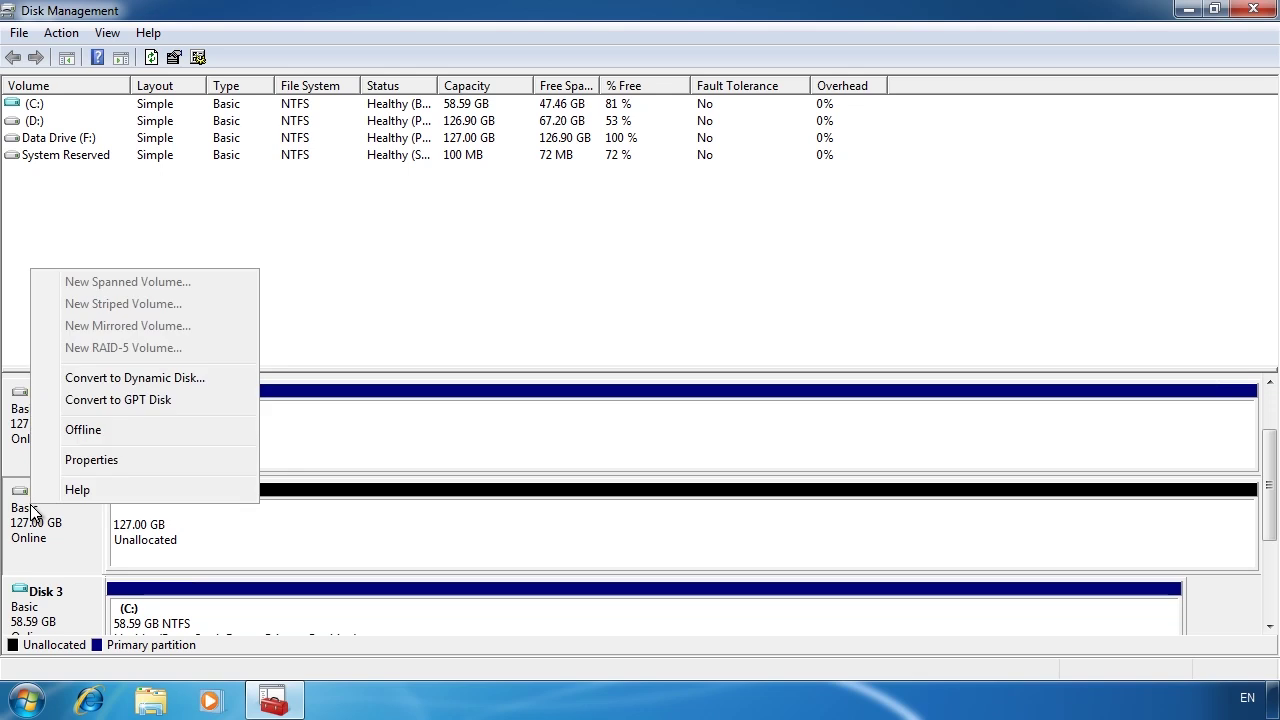
Convert Disk 2 to a GPT disk, then convert it back to MBR.
click(225, 399)
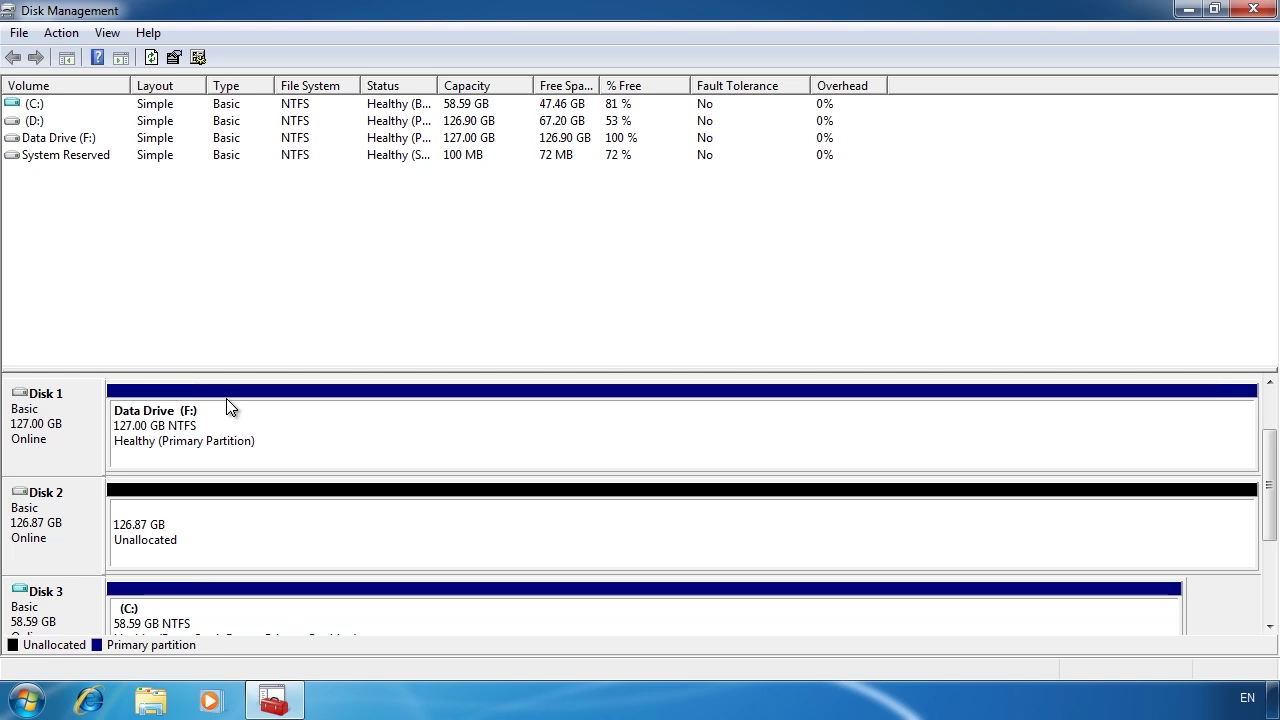
right_click(52, 514)
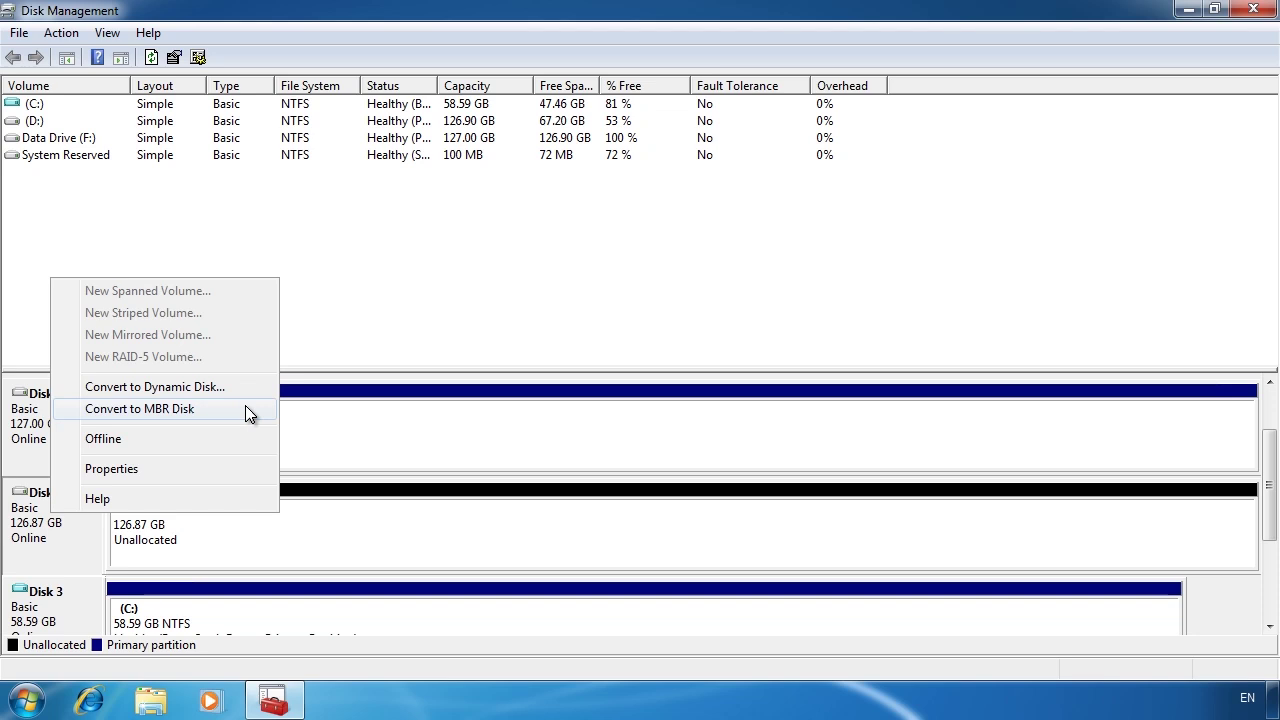
click(248, 410)
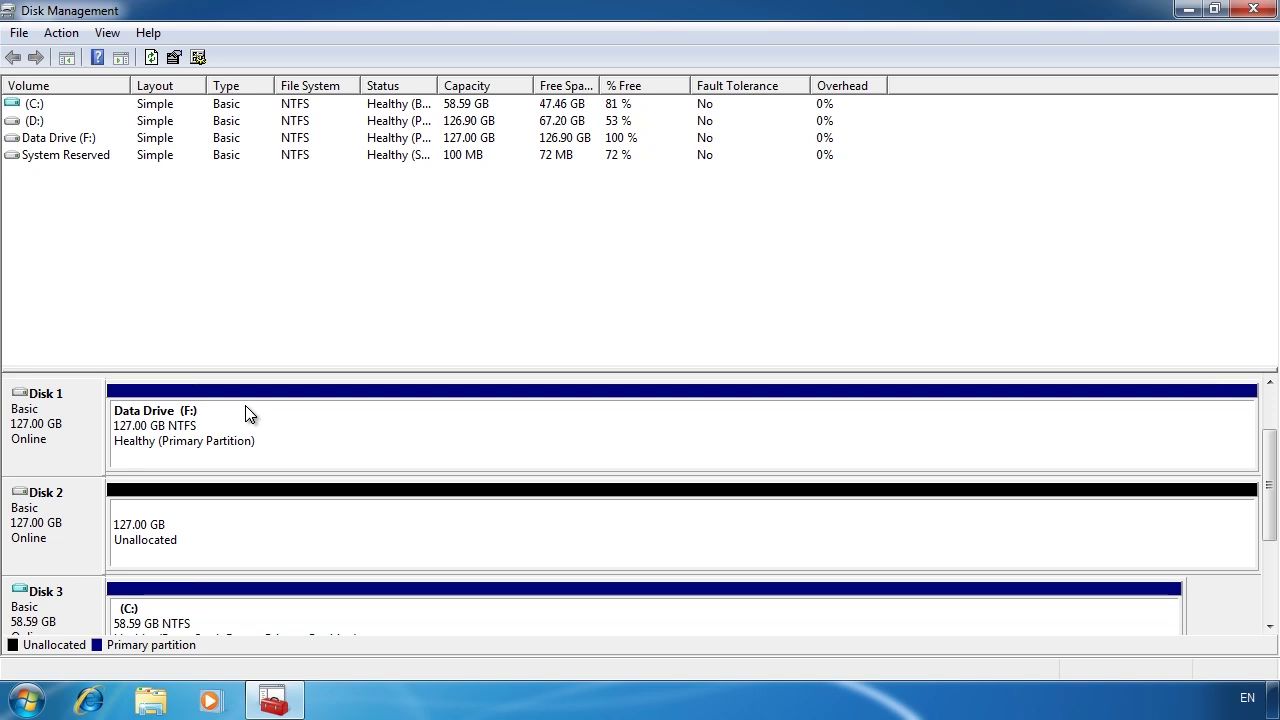
Launch Command Prompt from Start and run diskpart, approving the administrator prompt.
click(27, 700)
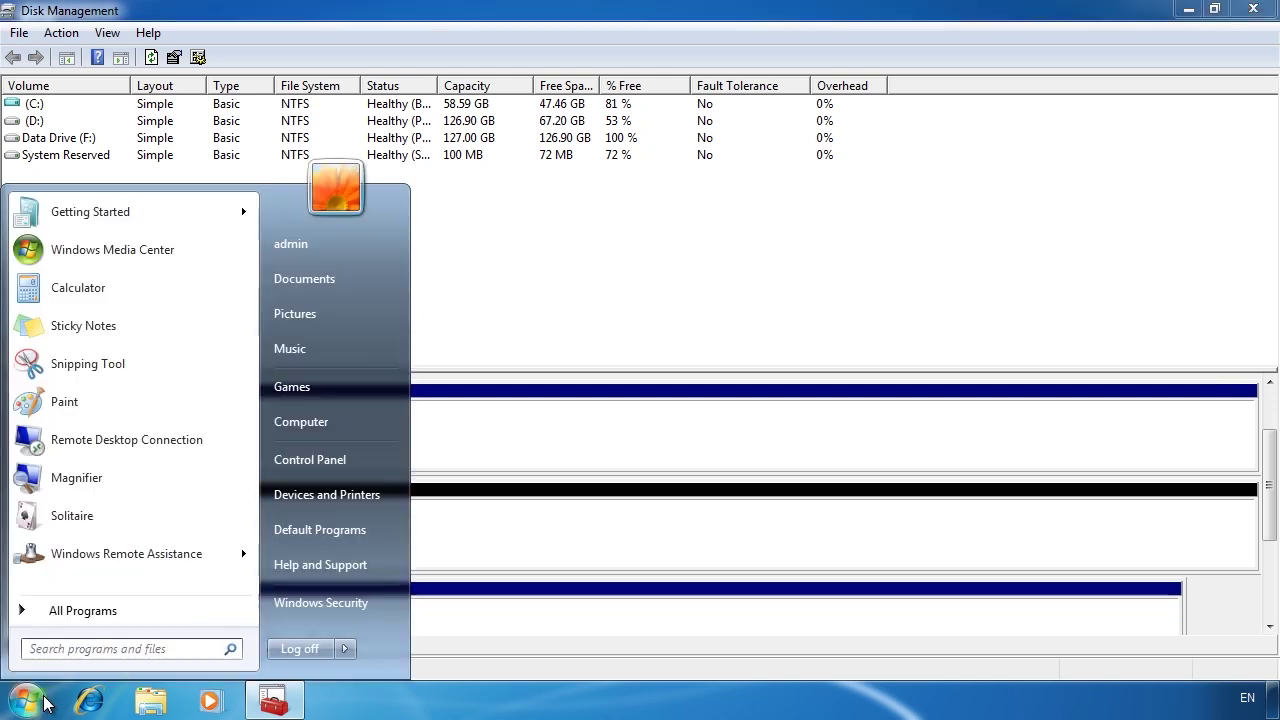
text(cmd)
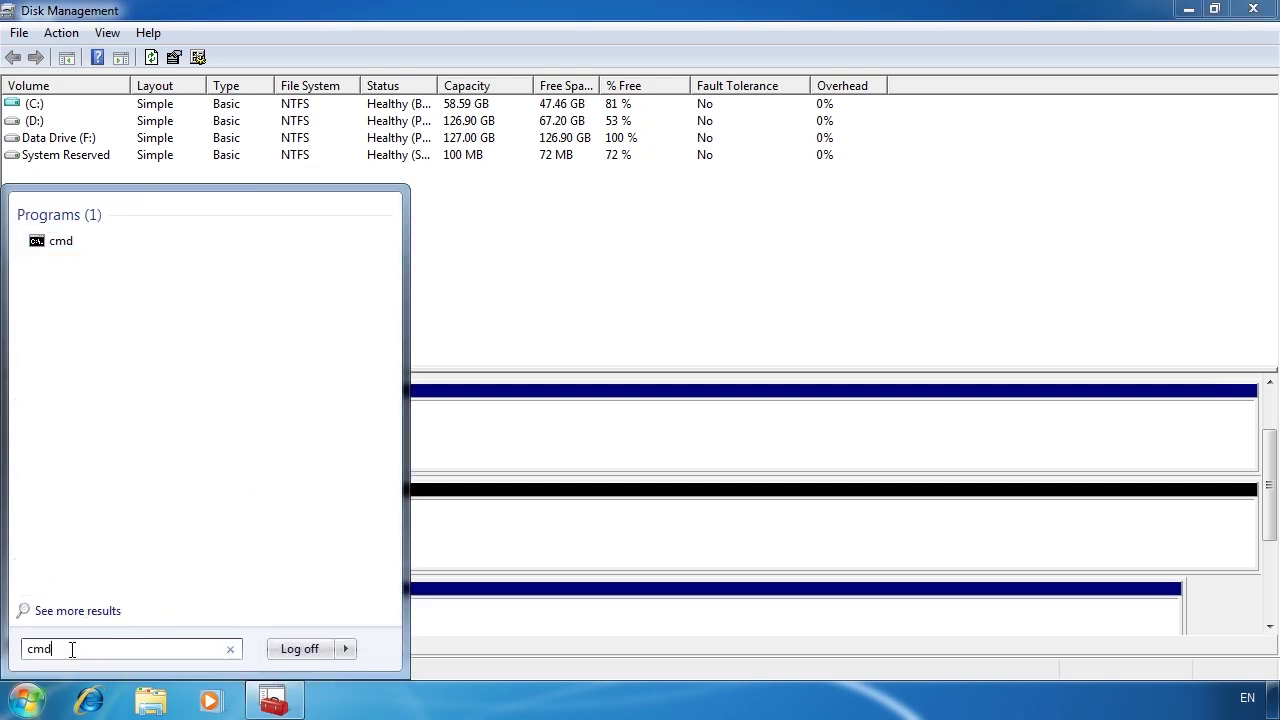
click(49, 238)
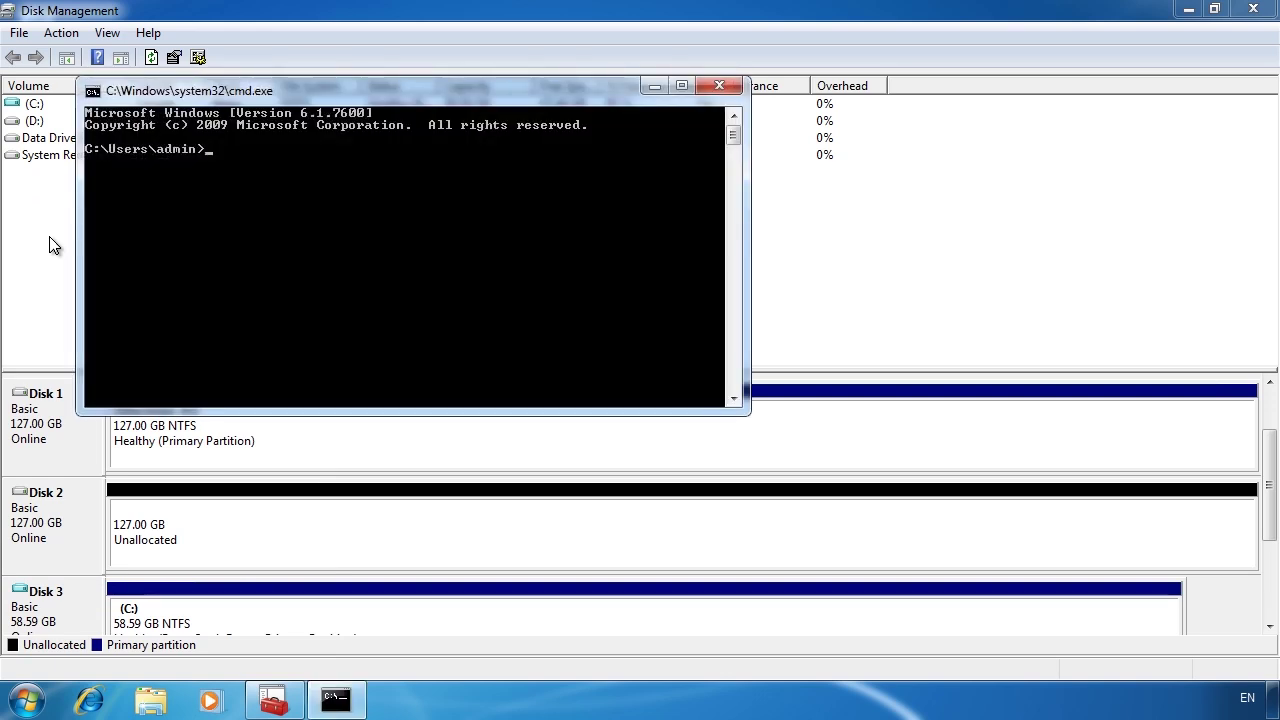
text(diskpart)
key(Return)
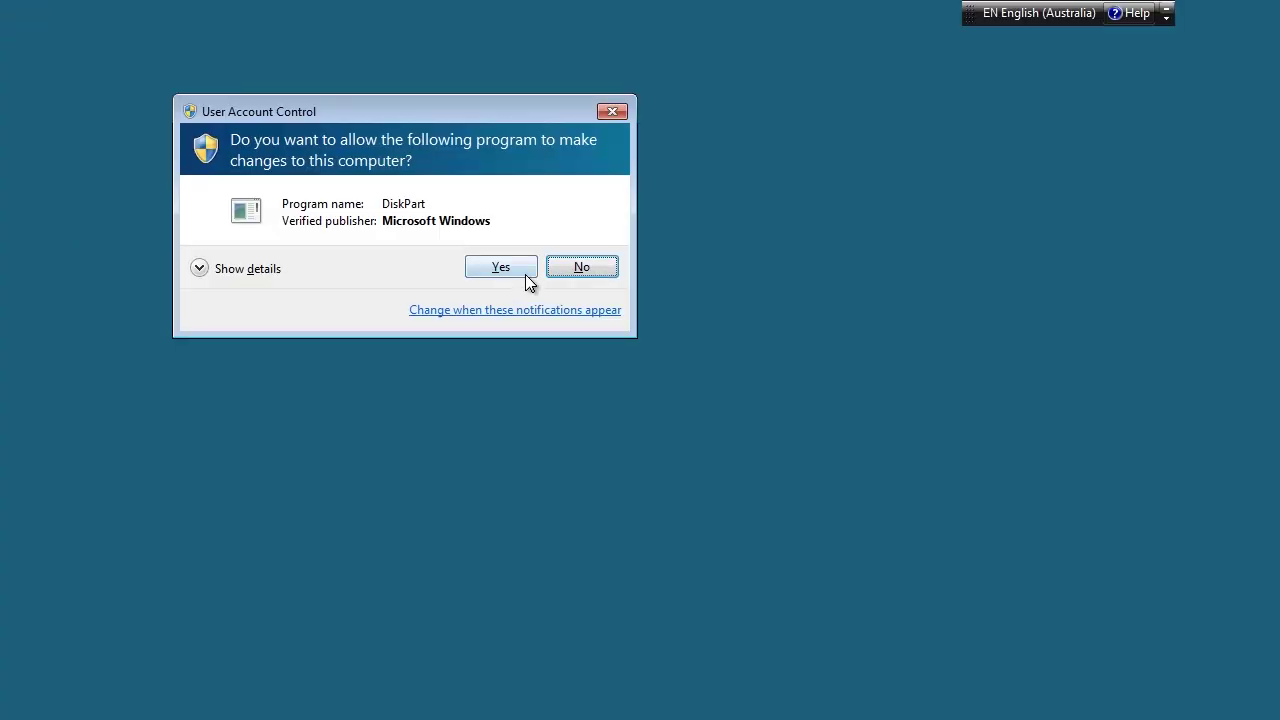
click(524, 275)
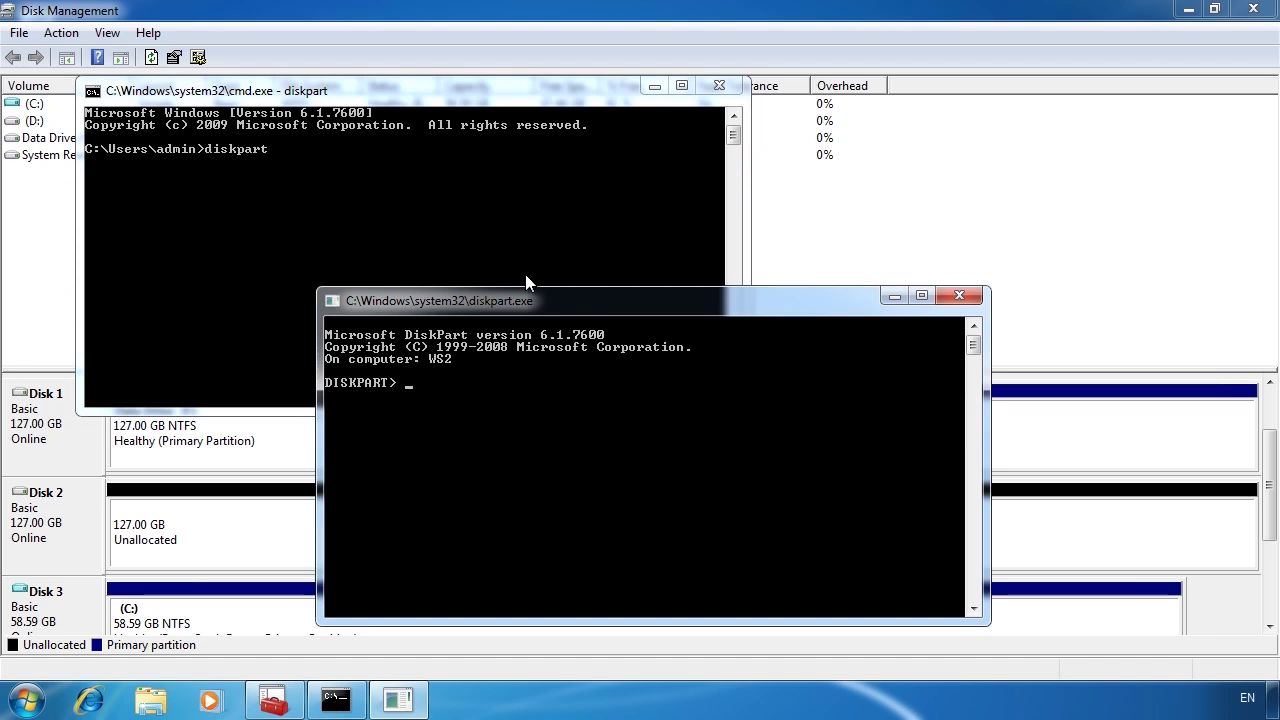
Close the Command Prompt and Disk Management windows, then enter 'list disk' in DiskPart.
click(706, 87)
click(1214, 9)
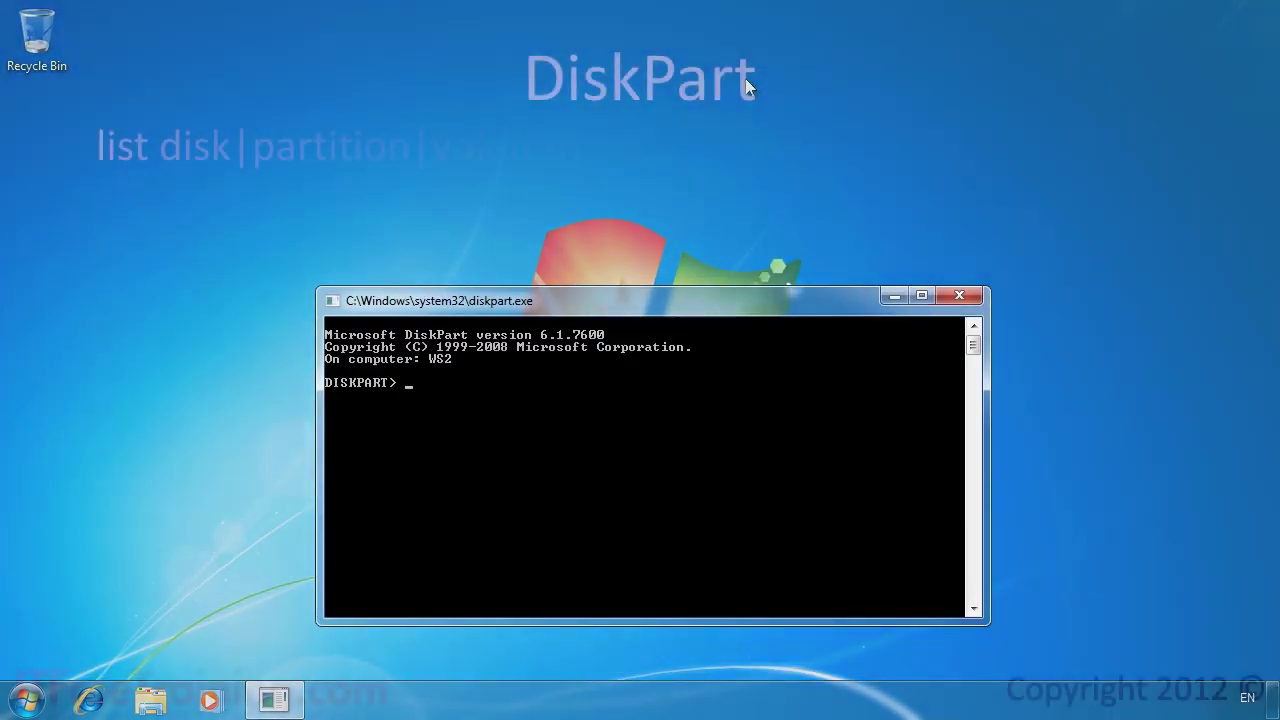
text(list disk)
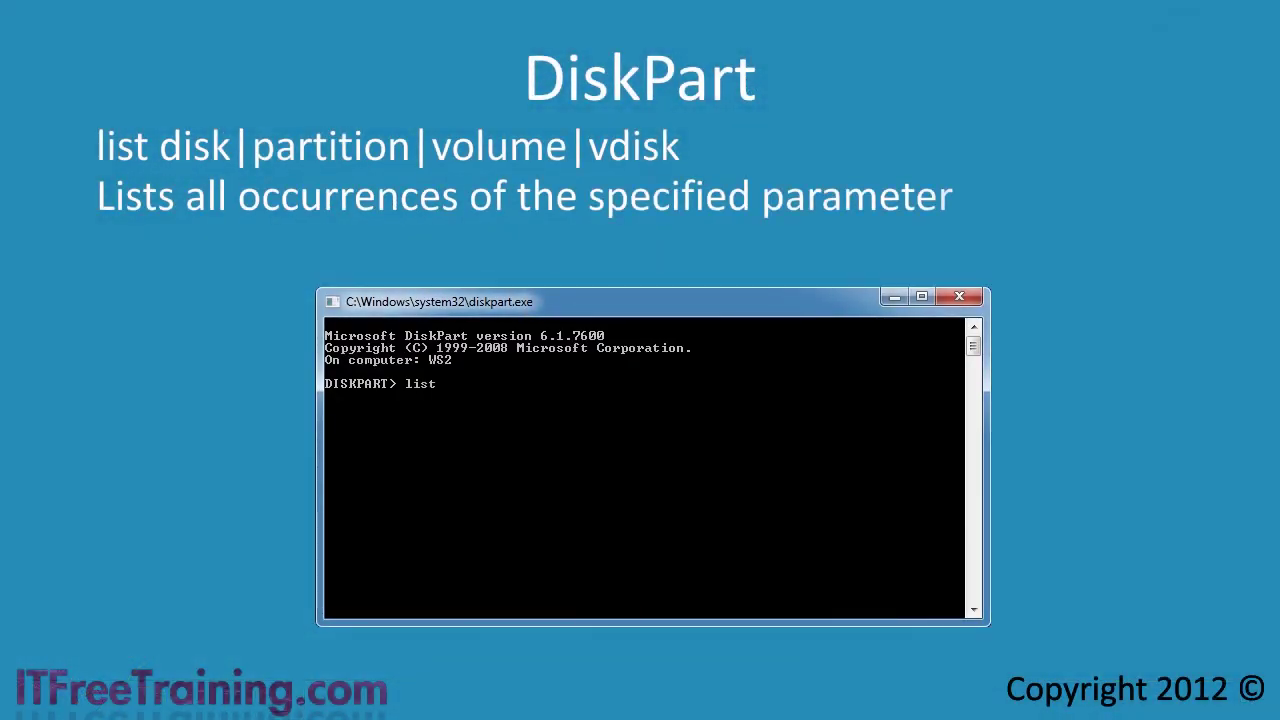